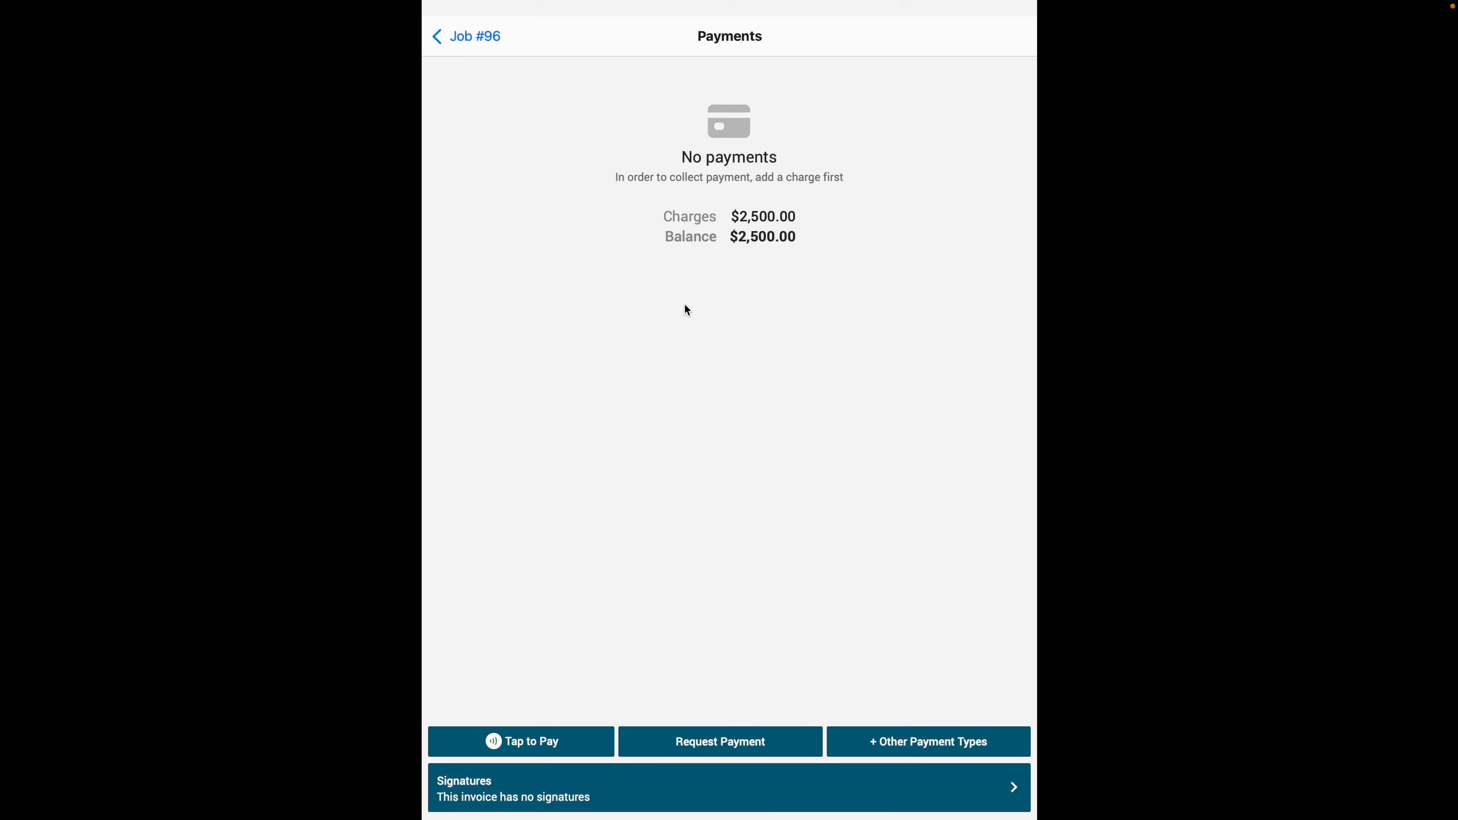
# - Switch to Zoom Workplace, open the payment request text message, and show its pay-now page full screen
pyautogui.hotkey('ctrl', 'Left')
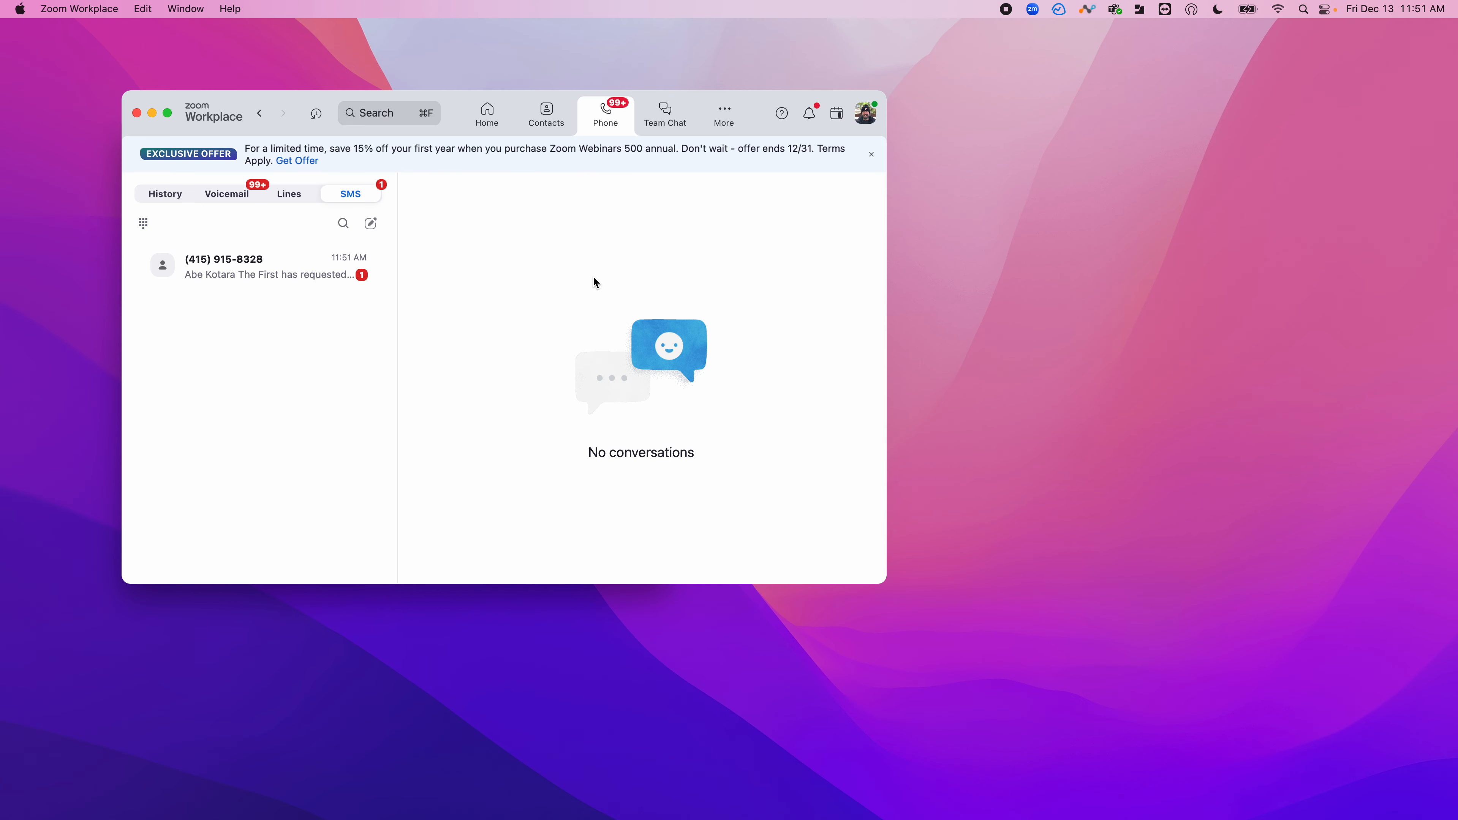
pyautogui.click(244, 269)
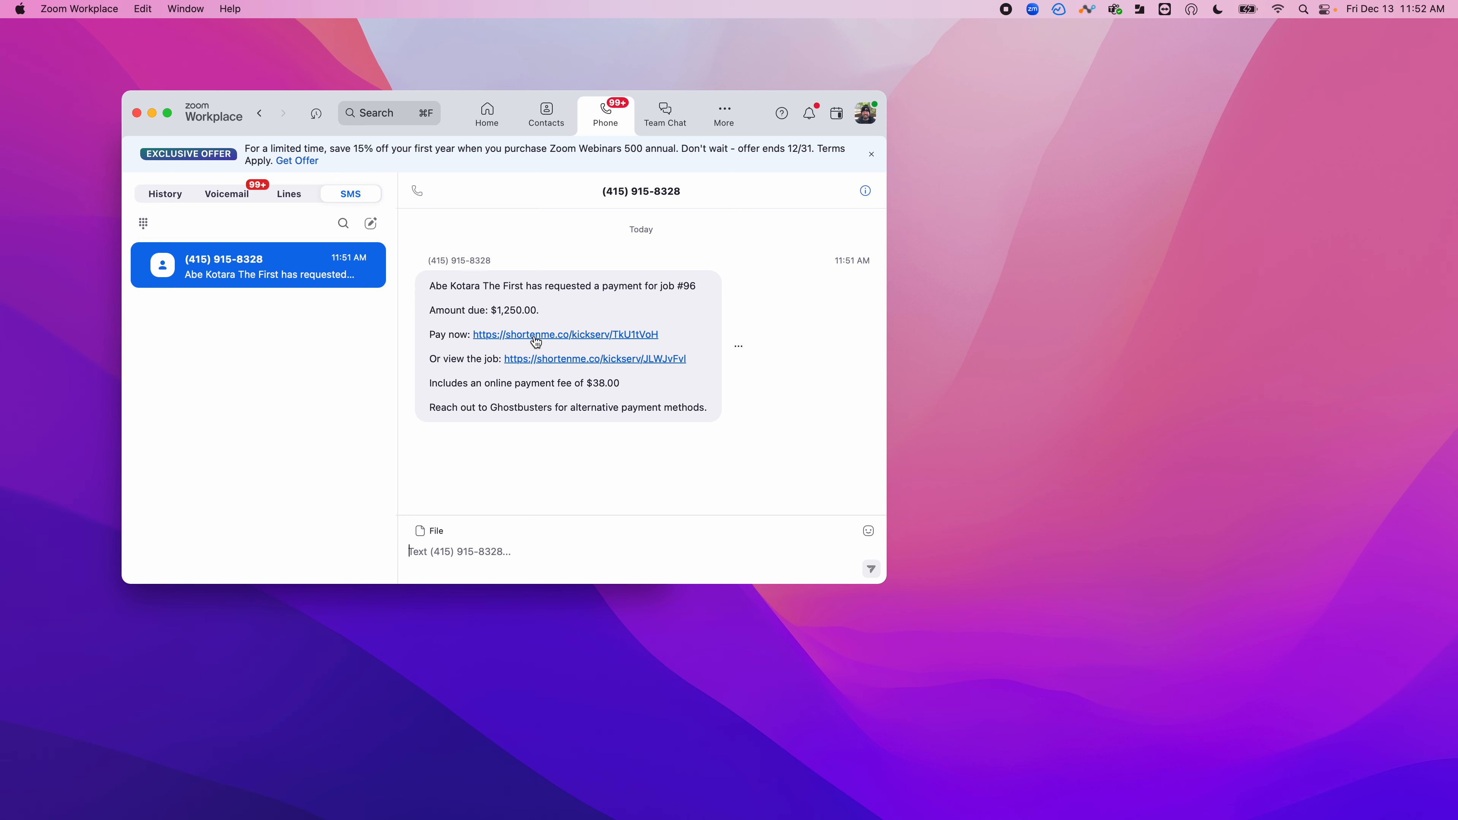
pyautogui.click(556, 337)
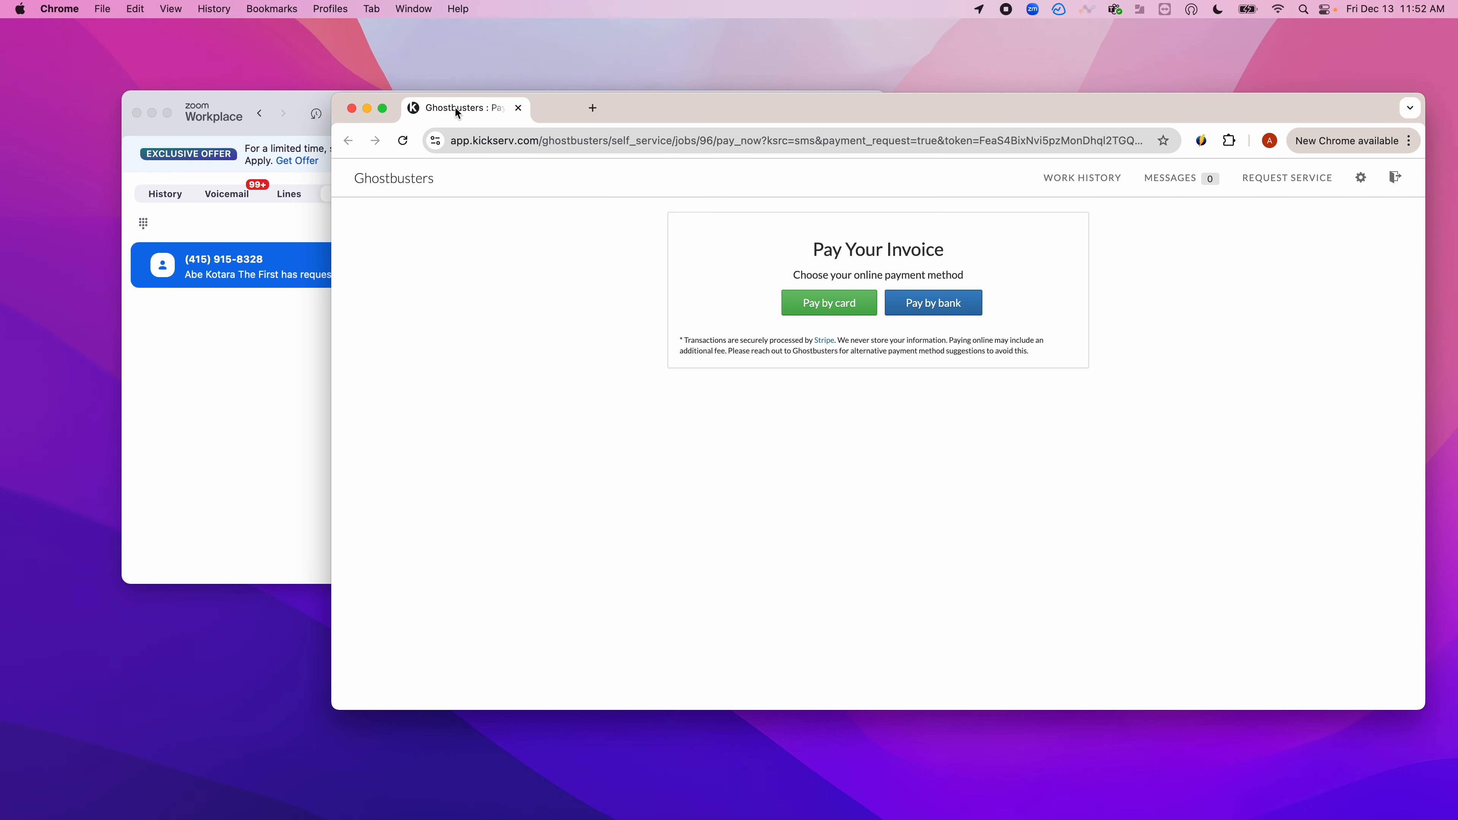
pyautogui.moveTo(454, 106); pyautogui.dragTo(288, 102)
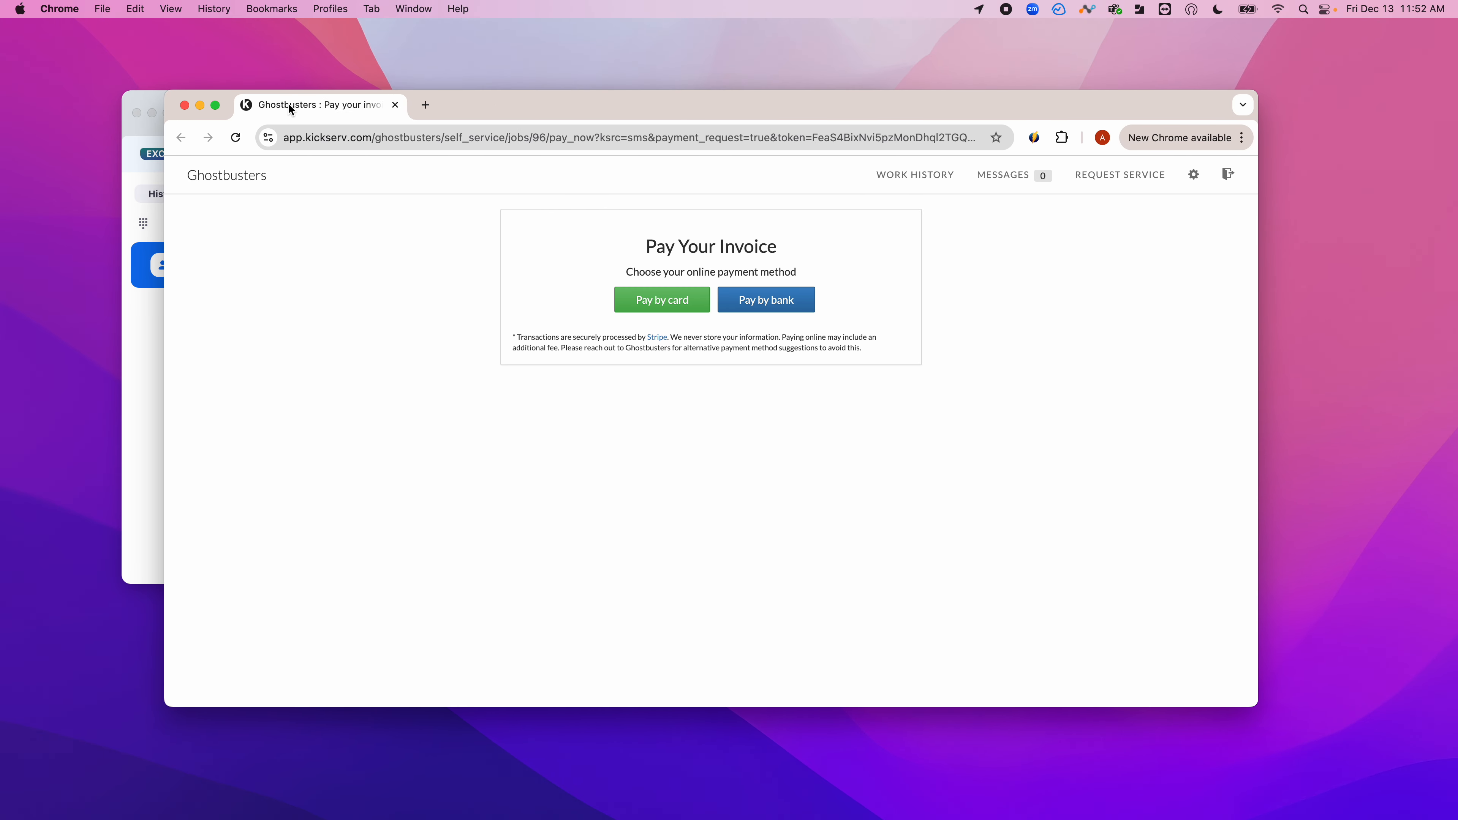
pyautogui.click(216, 106)
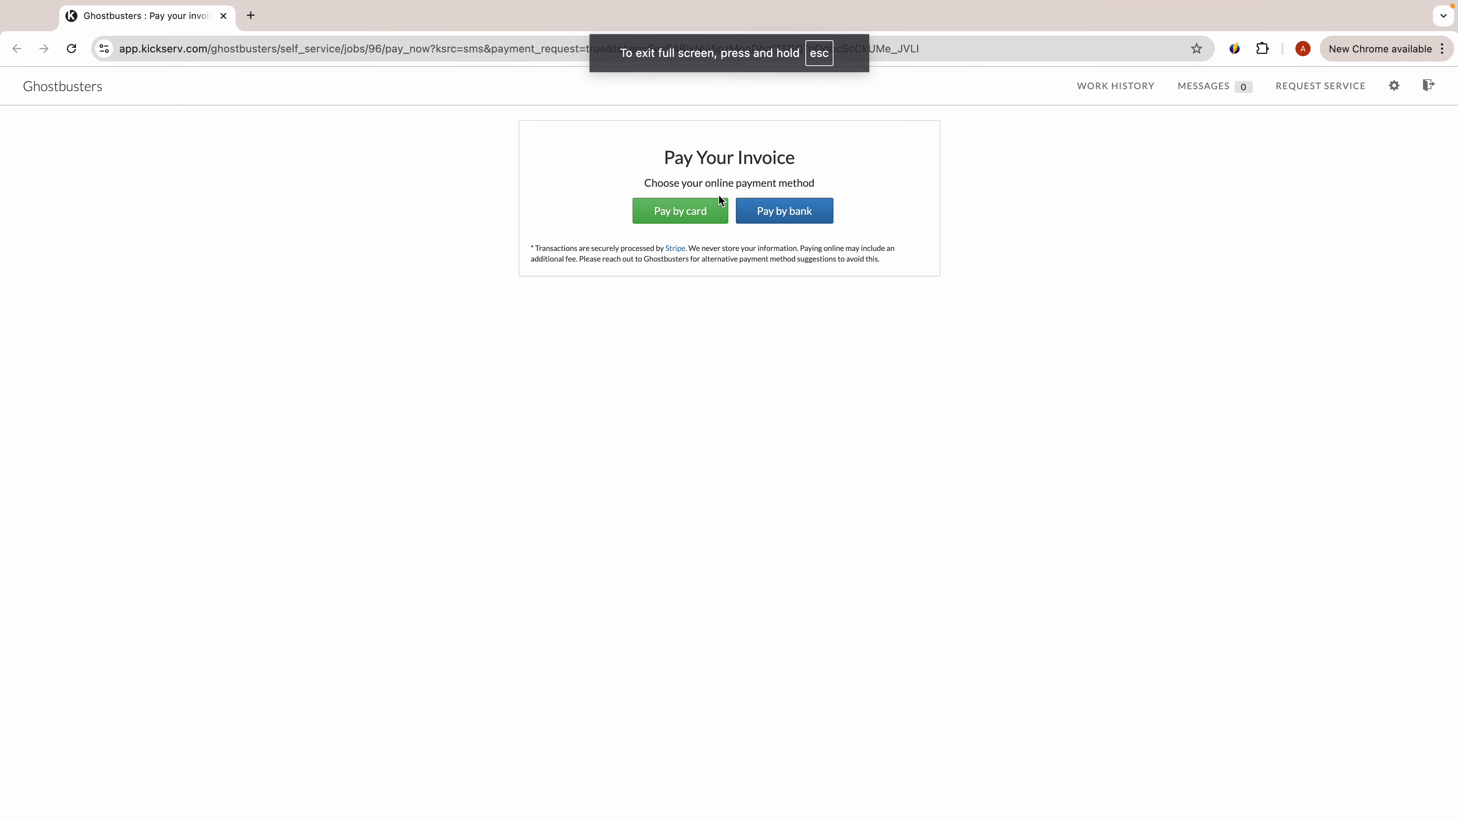
# - Choose to pay the invoice by card and select Card as the payment method on the Stripe checkout page
pyautogui.click(665, 223)
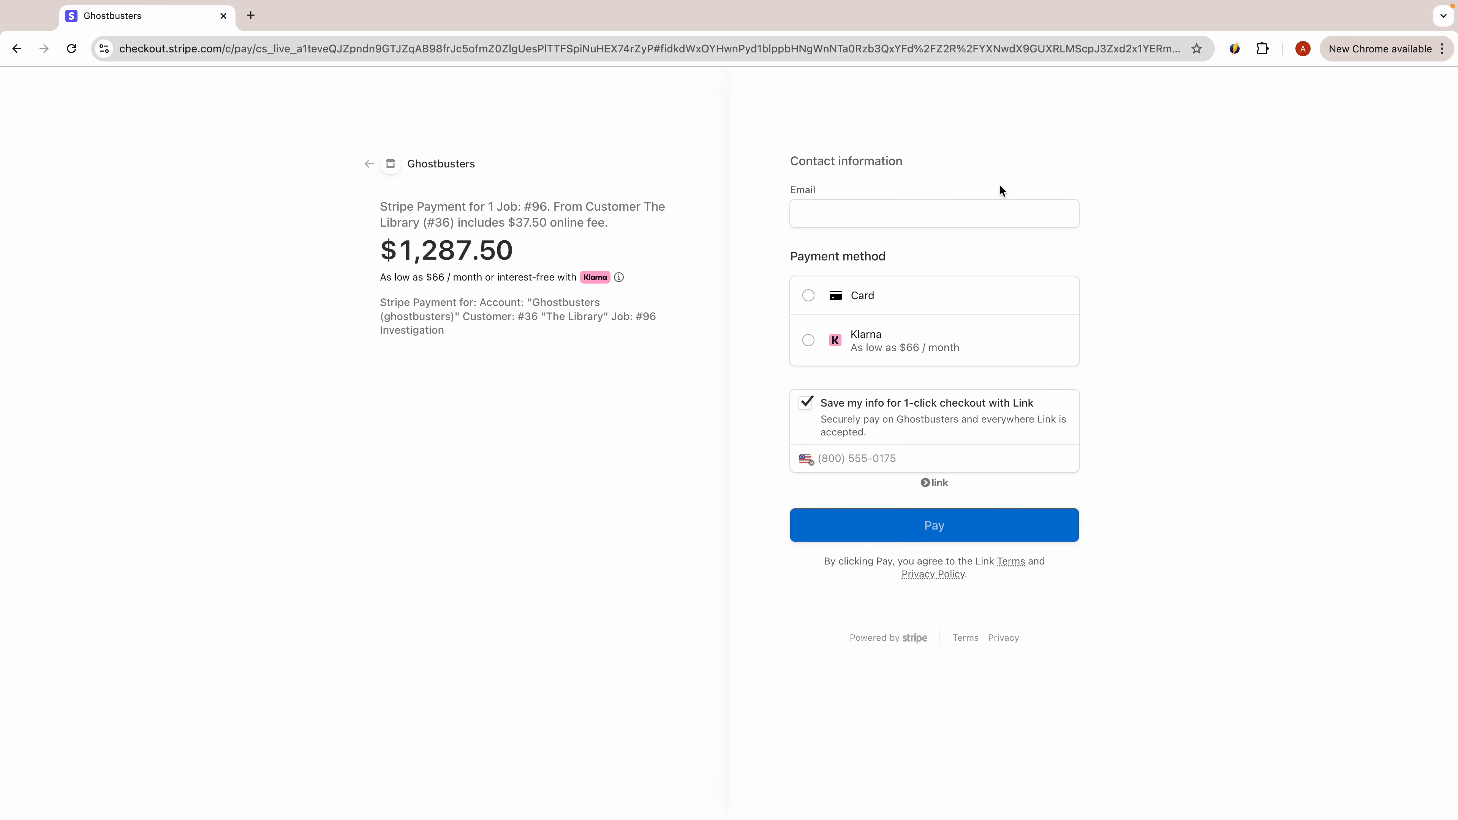
pyautogui.click(809, 296)
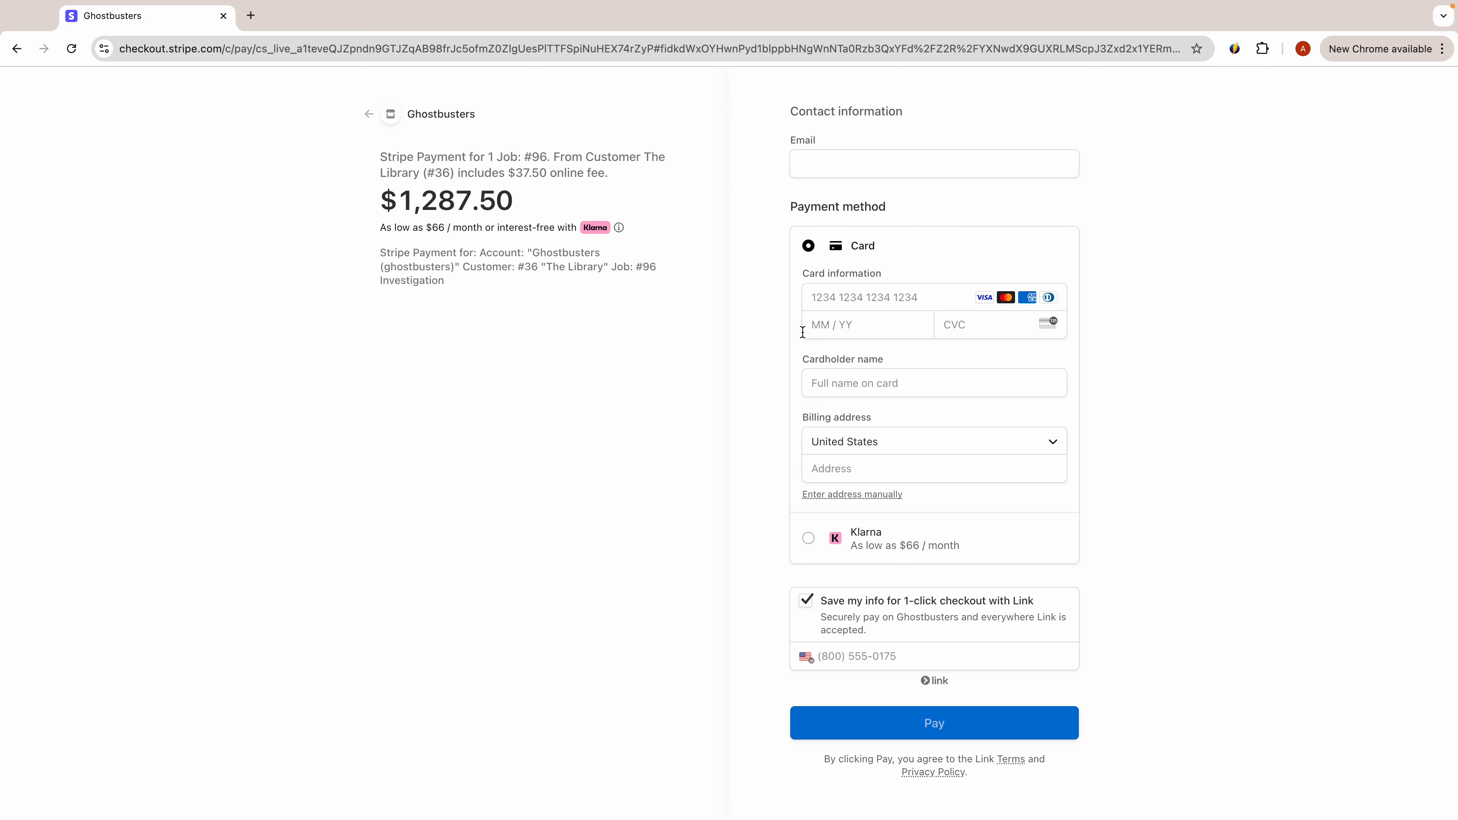
# - Switch back to the Kickserv mobile app and try to collect the job's payment with Tap to Pay, agreeing to the online payments fee
pyautogui.hotkey('ctrl', 'Right')
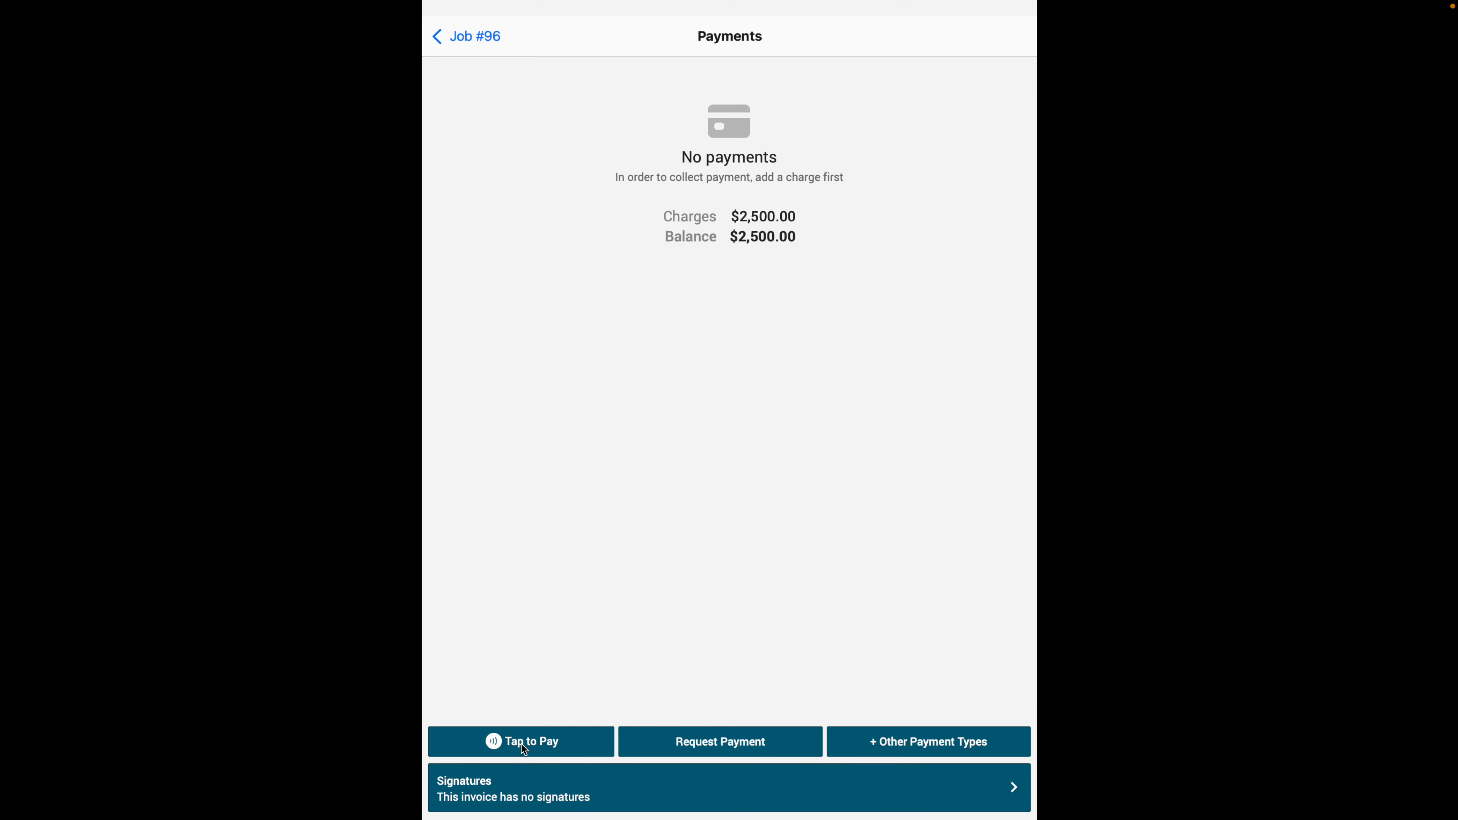
pyautogui.click(528, 743)
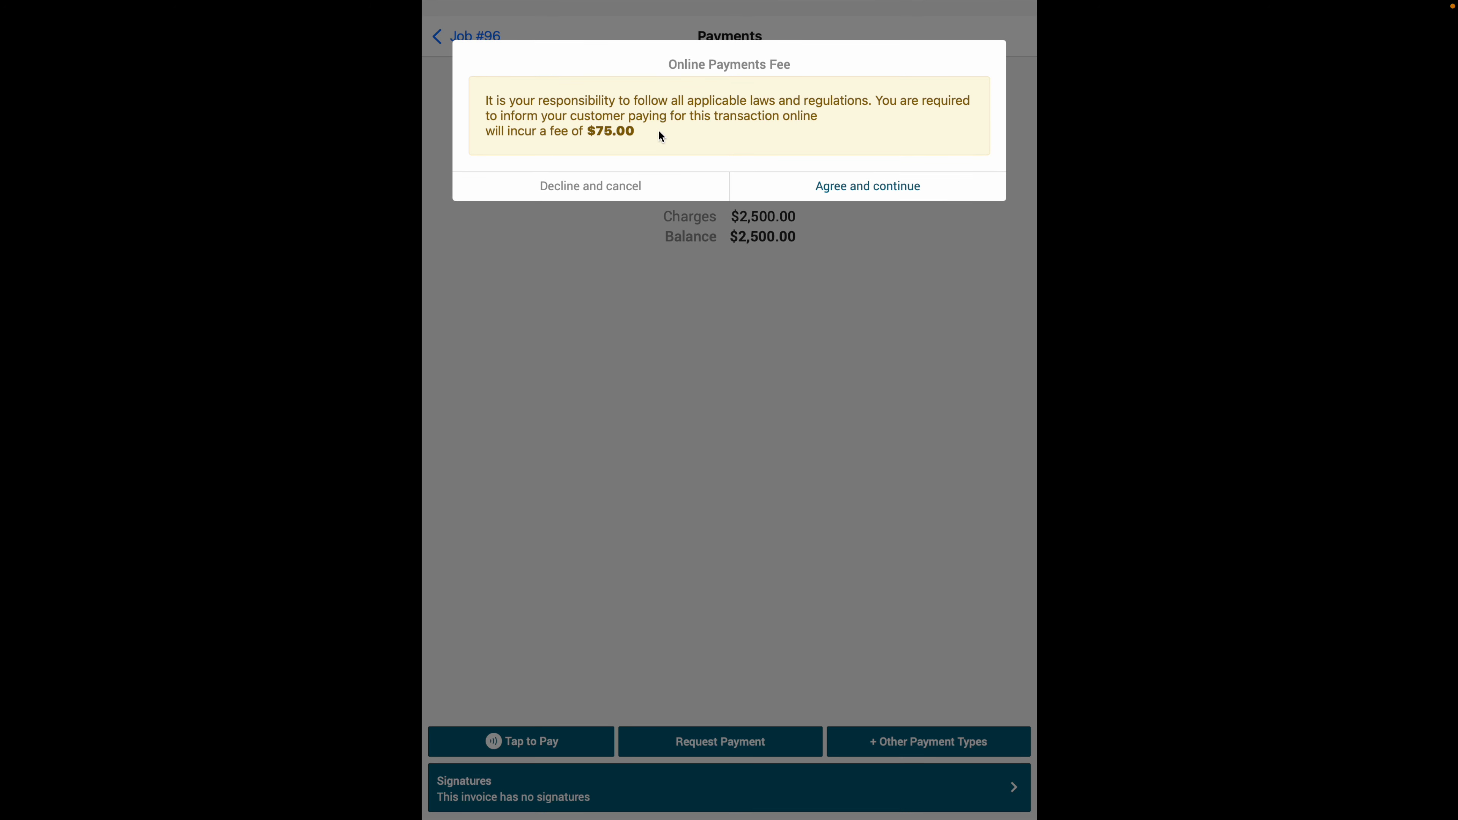
pyautogui.click(871, 181)
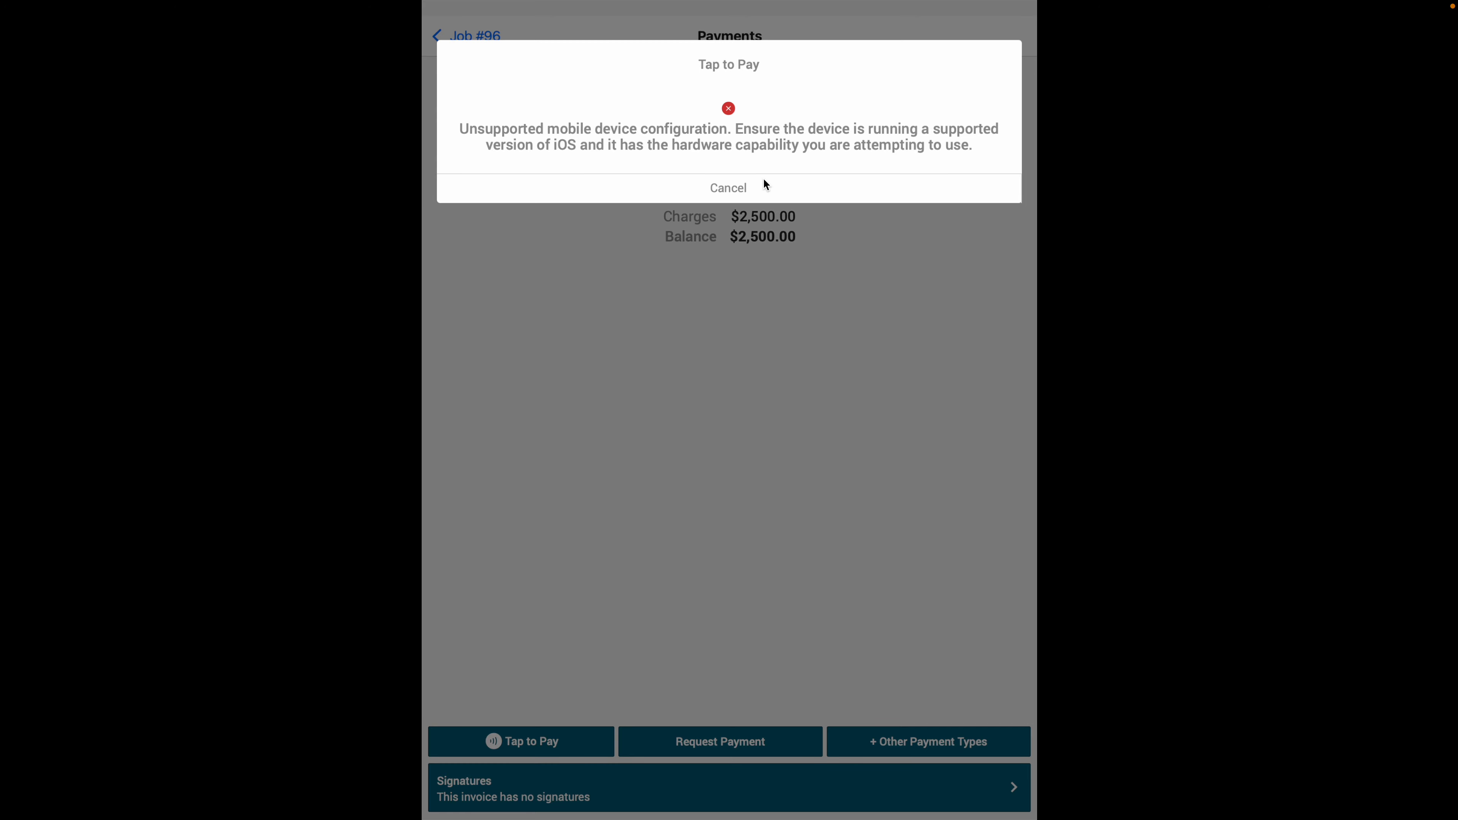
pyautogui.click(741, 189)
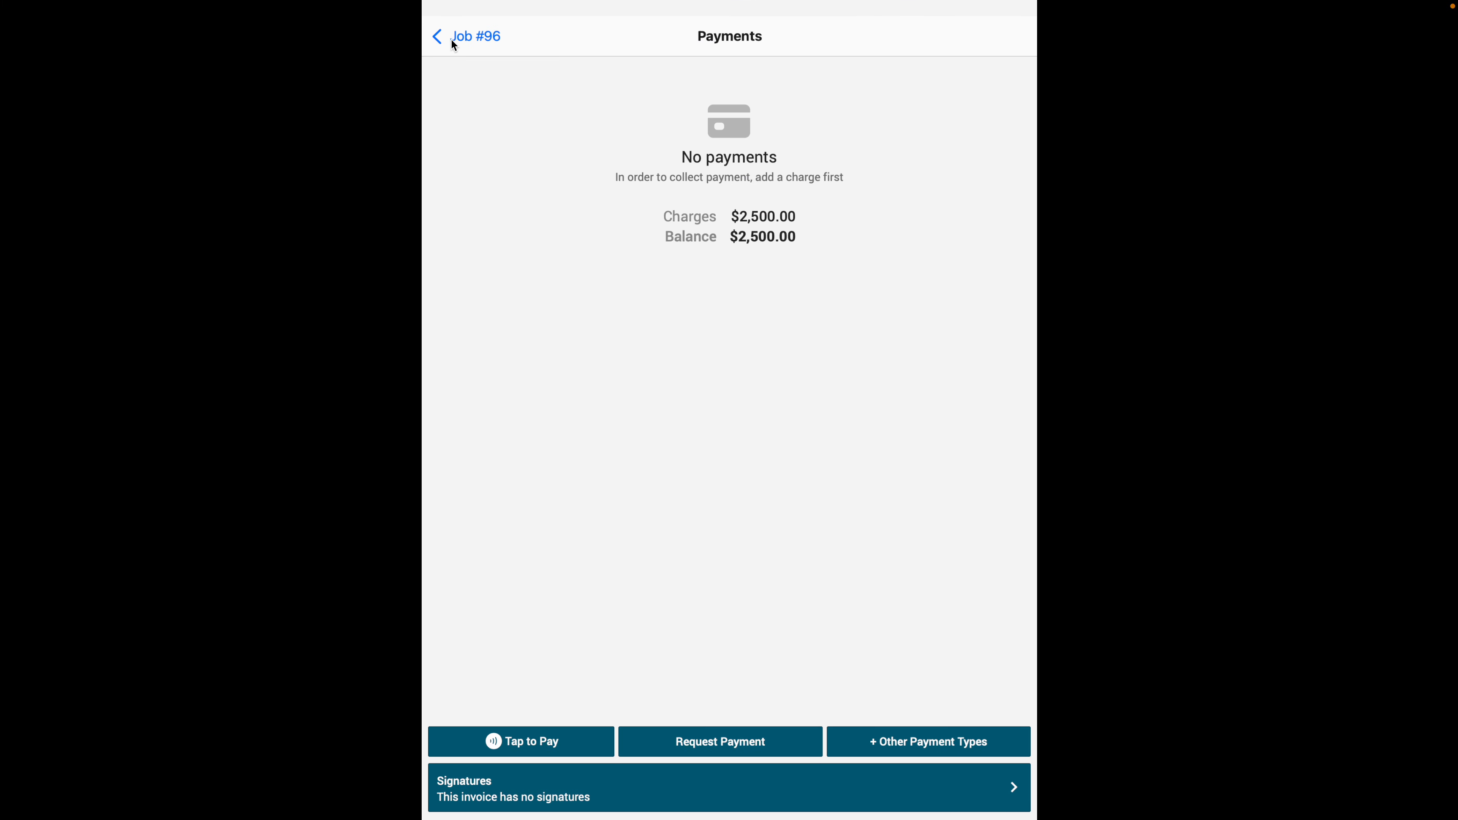
# - Generate an invoice from the job for The Library, open it, and check its signatures page
pyautogui.click(452, 40)
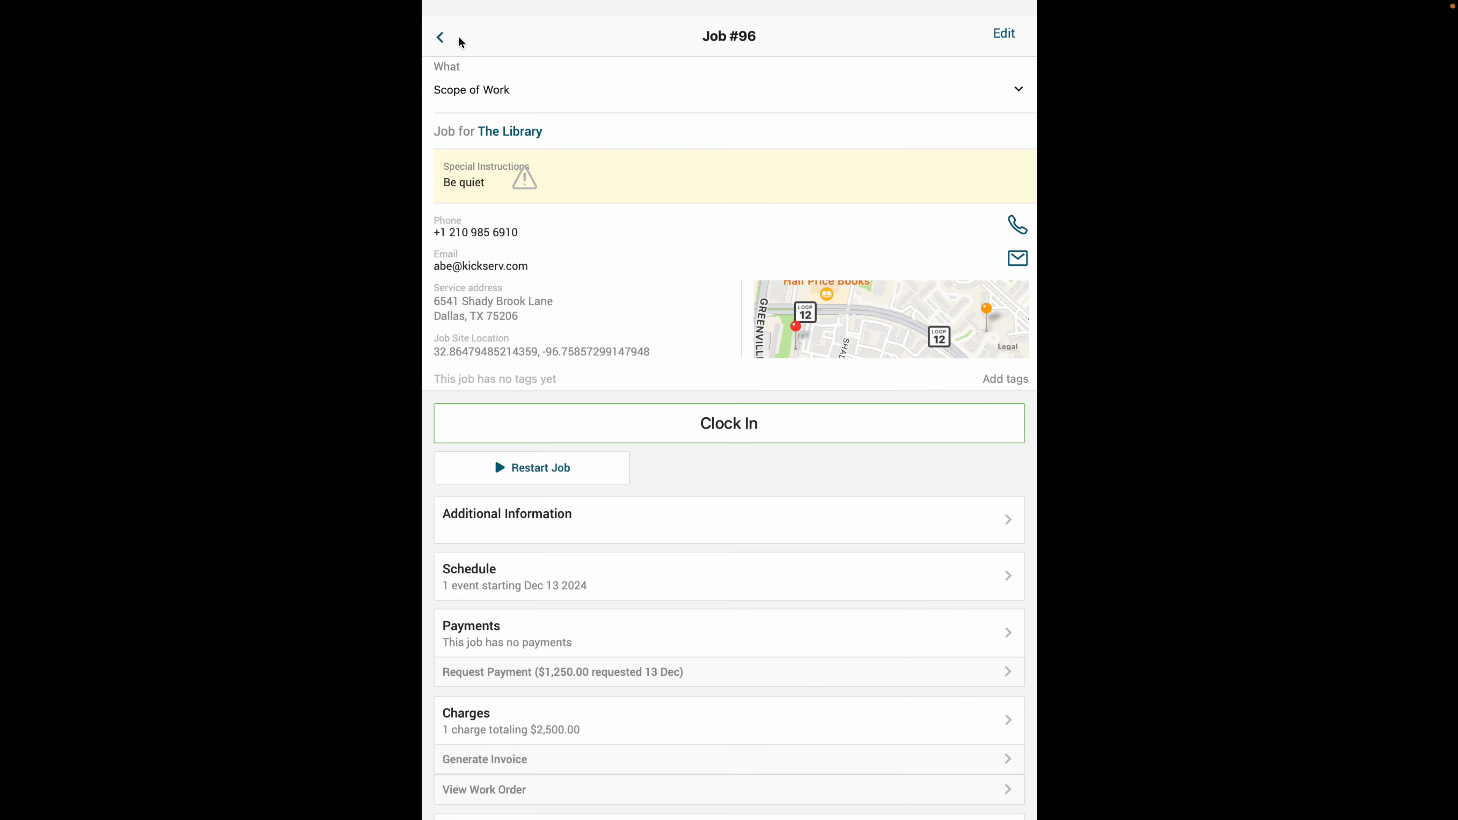
pyautogui.scroll(-3, 636, 511)
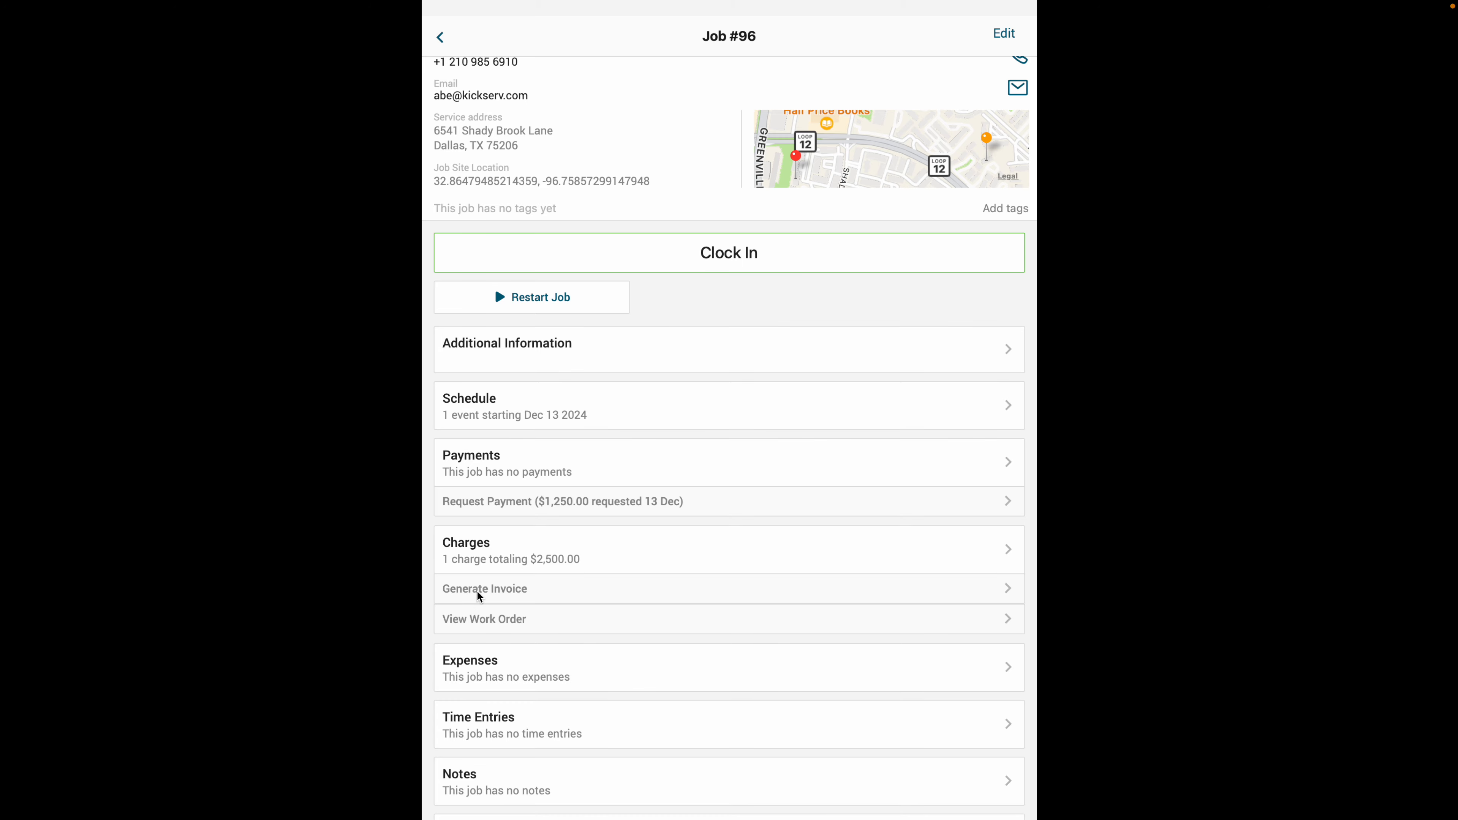
pyautogui.click(477, 597)
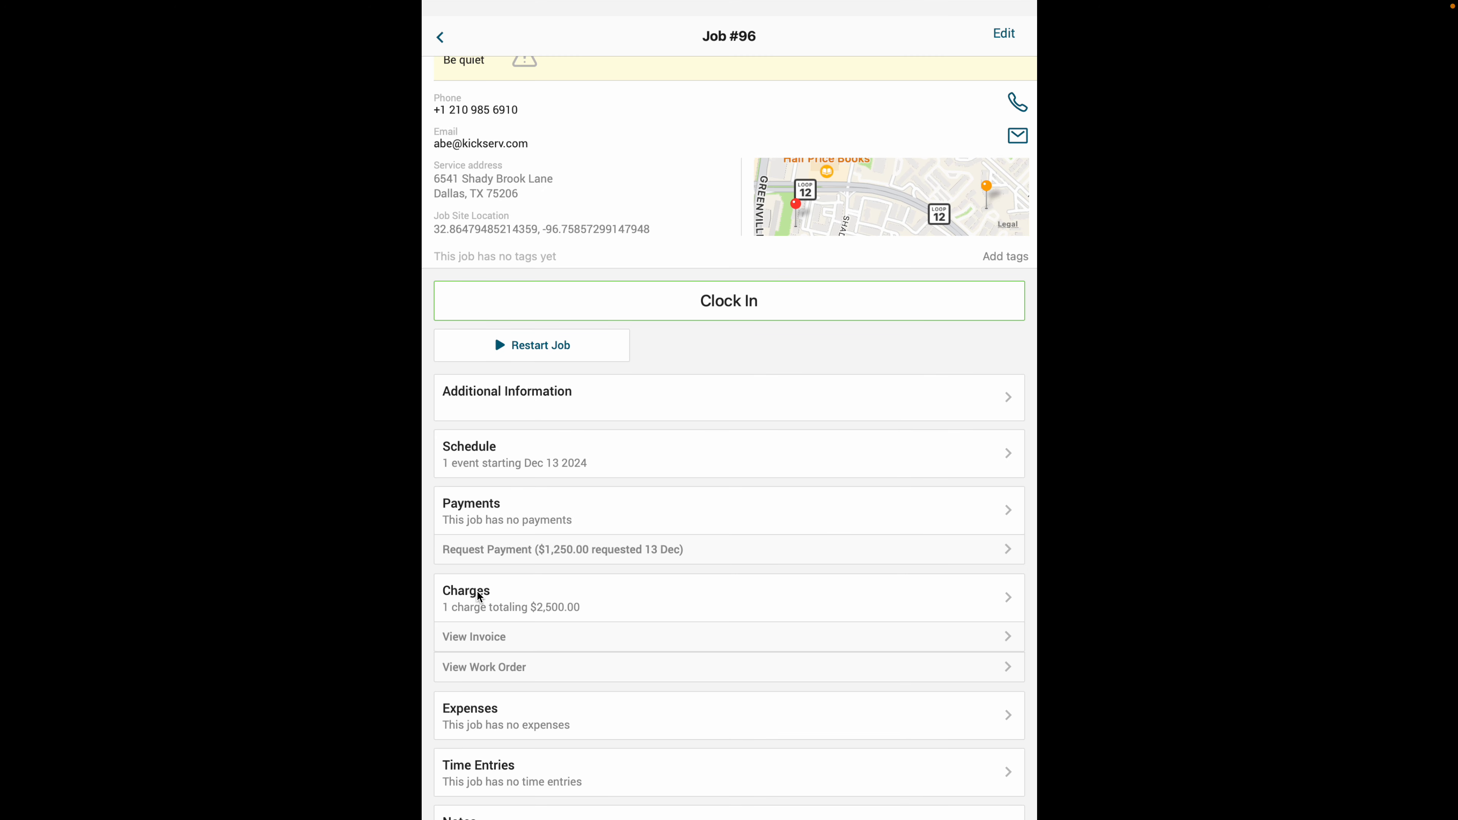
pyautogui.click(471, 636)
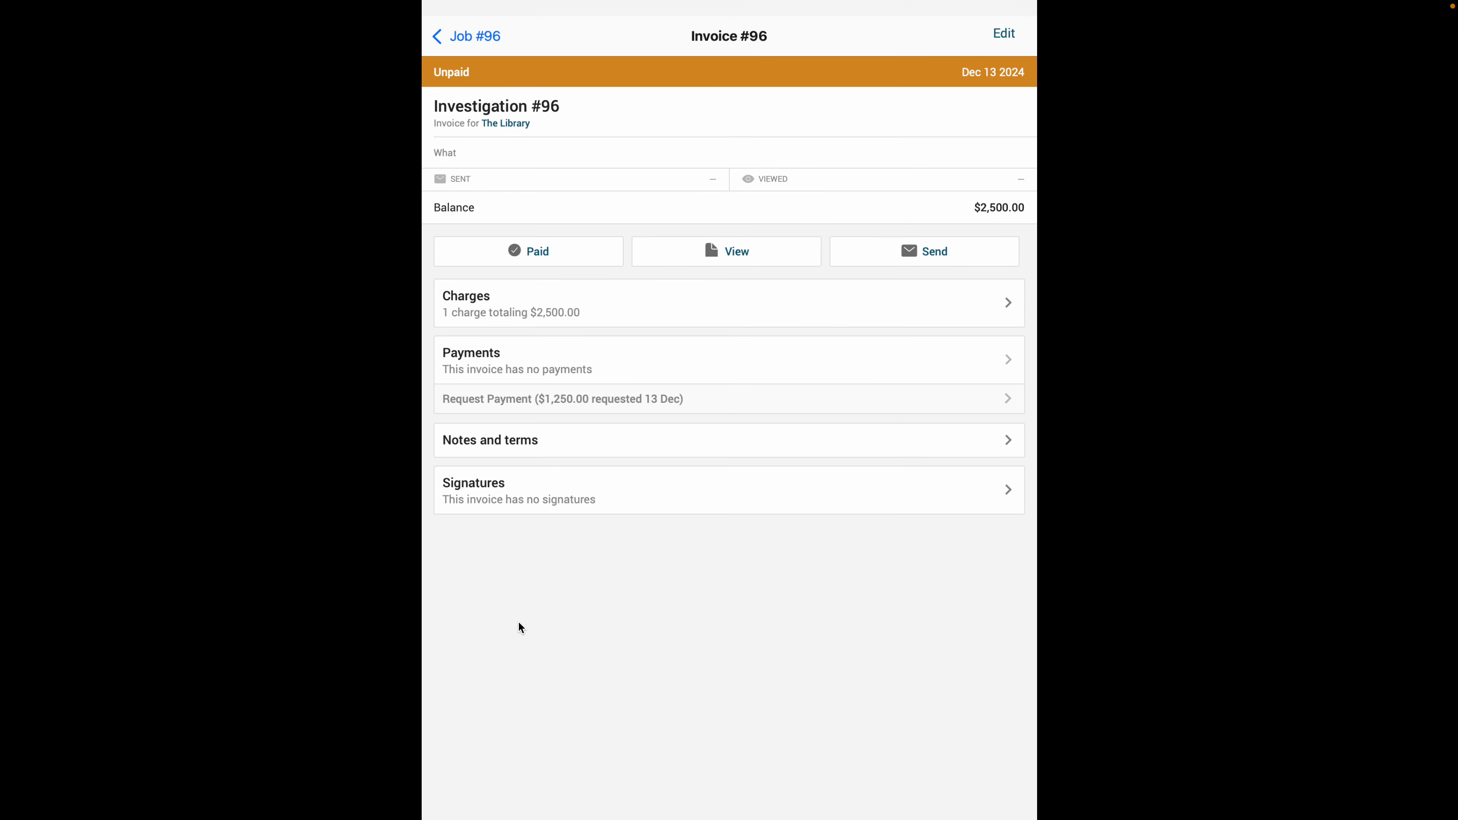
pyautogui.click(553, 483)
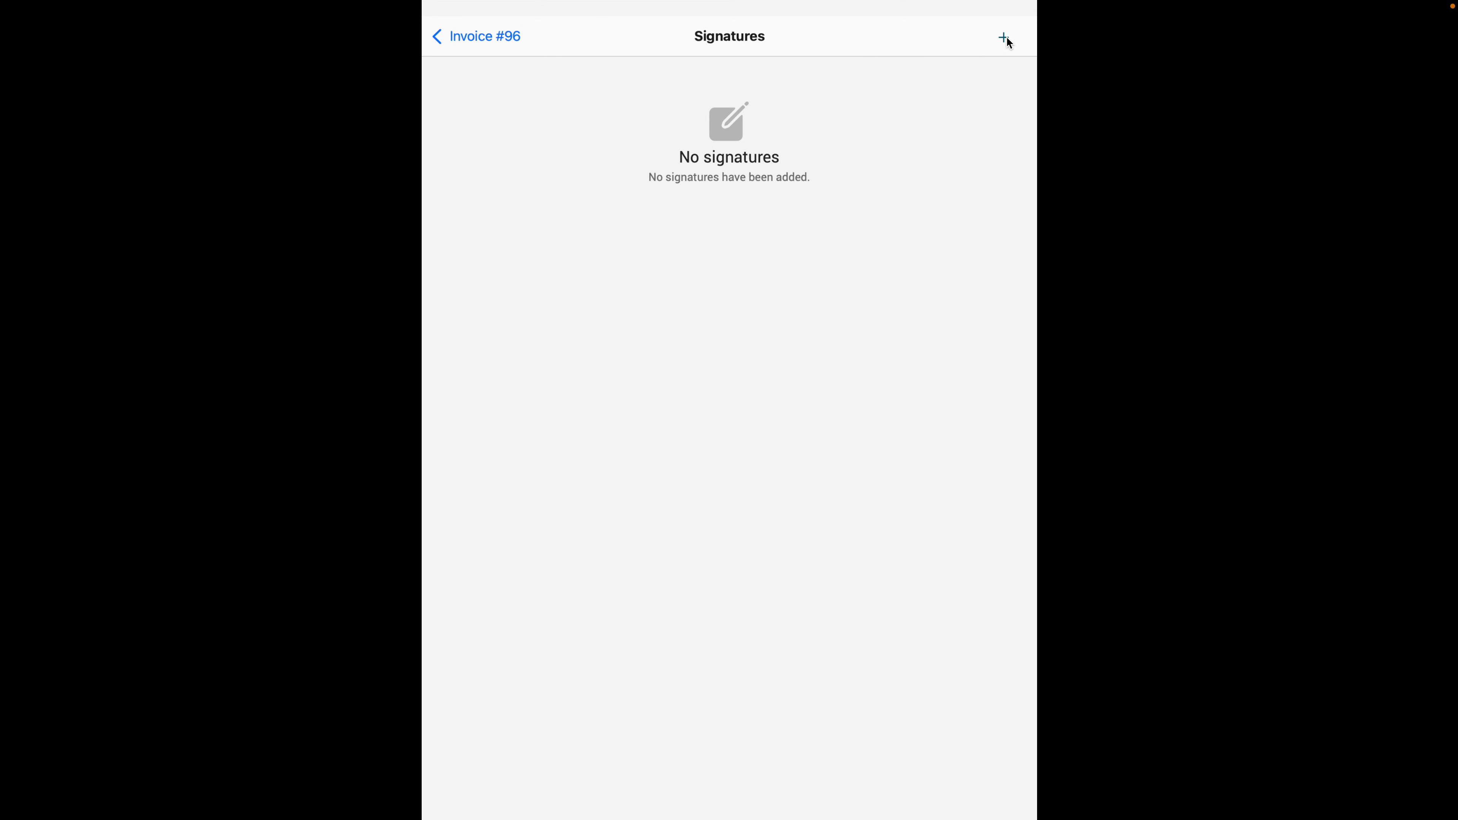
pyautogui.click(478, 40)
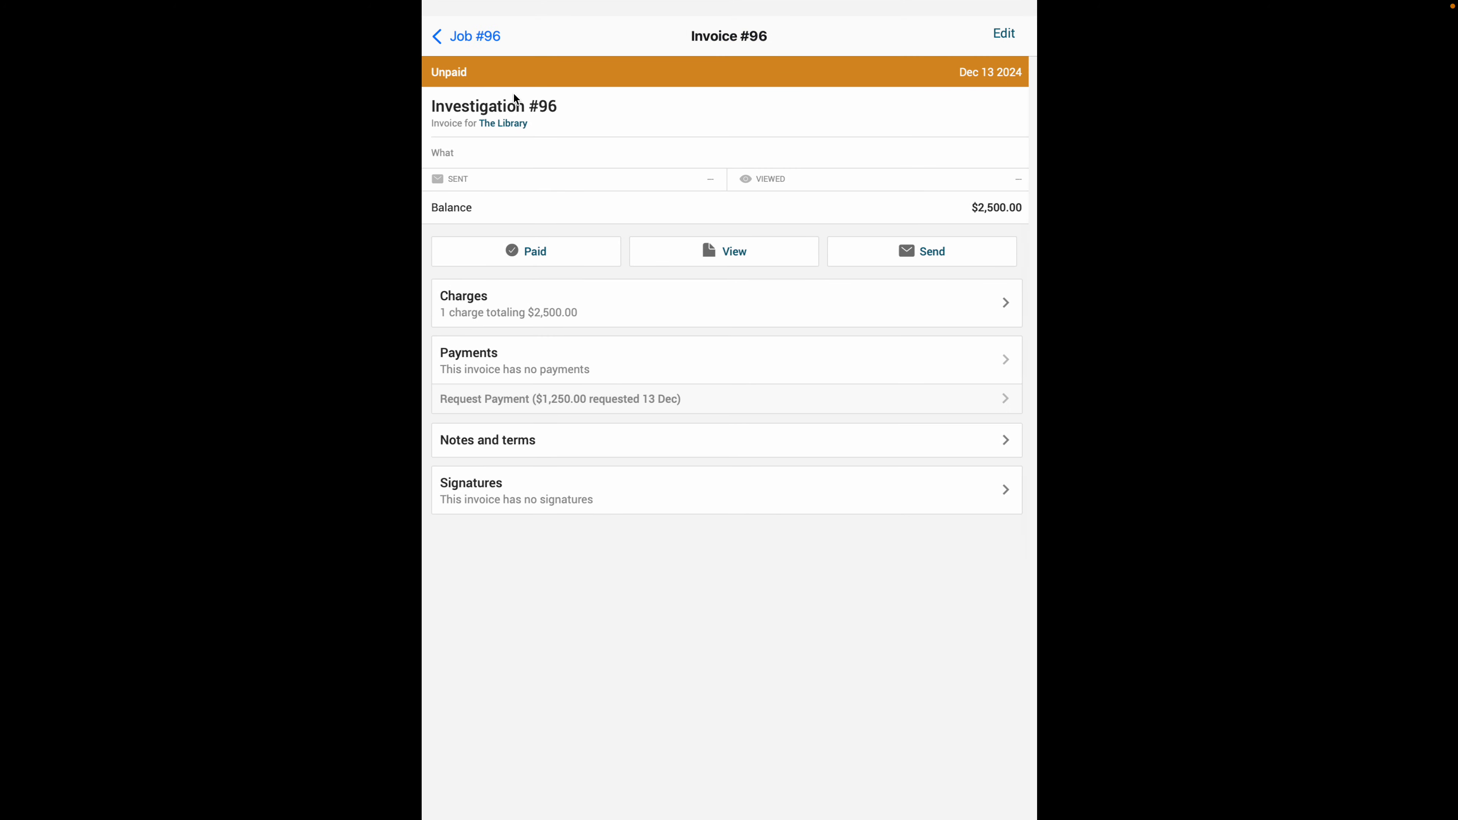
# - Toggle the Attach PDF option and send the invoice to The Library
pyautogui.click(905, 250)
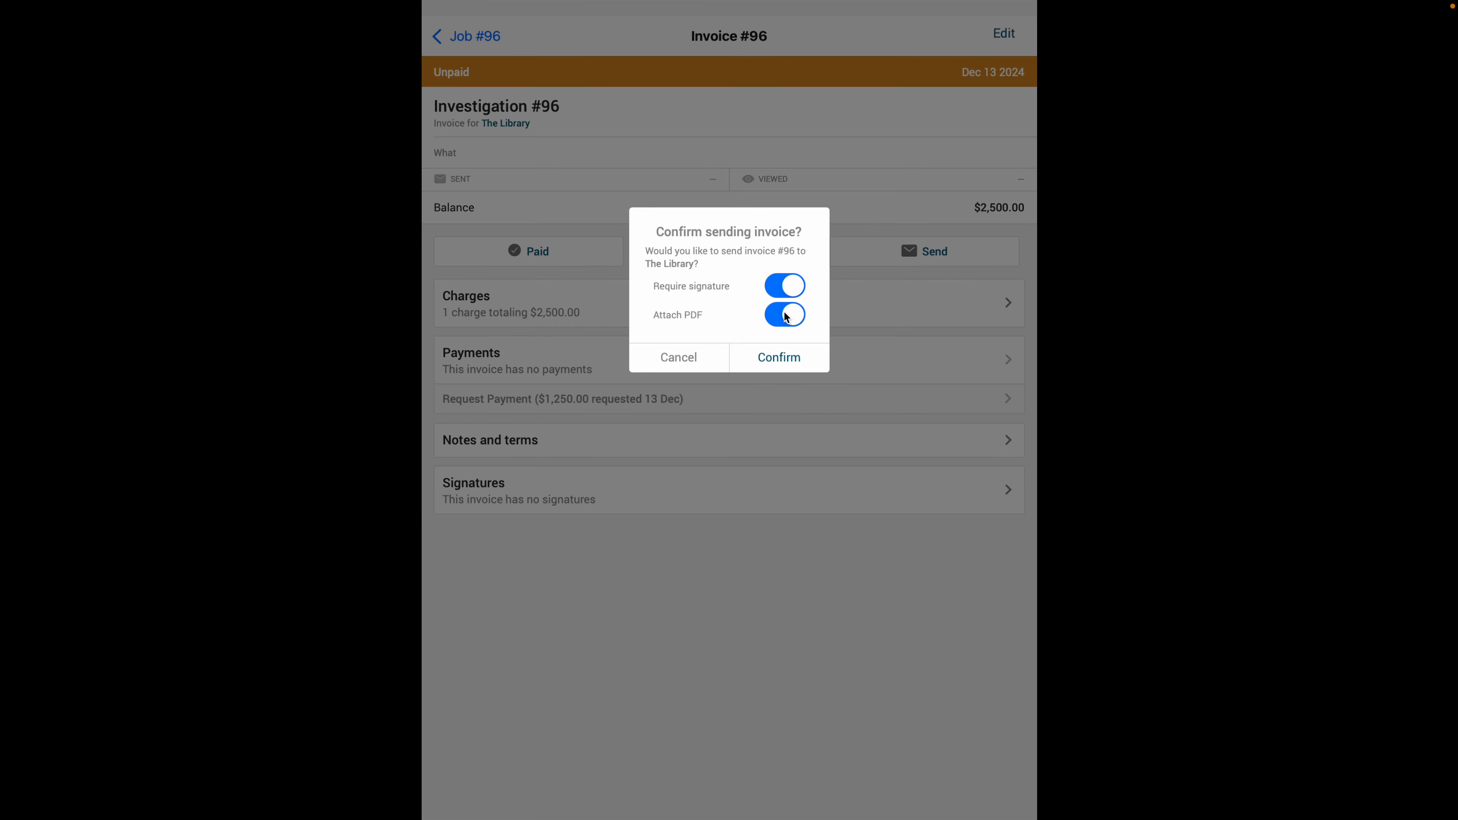
pyautogui.click(795, 316)
pyautogui.click(774, 360)
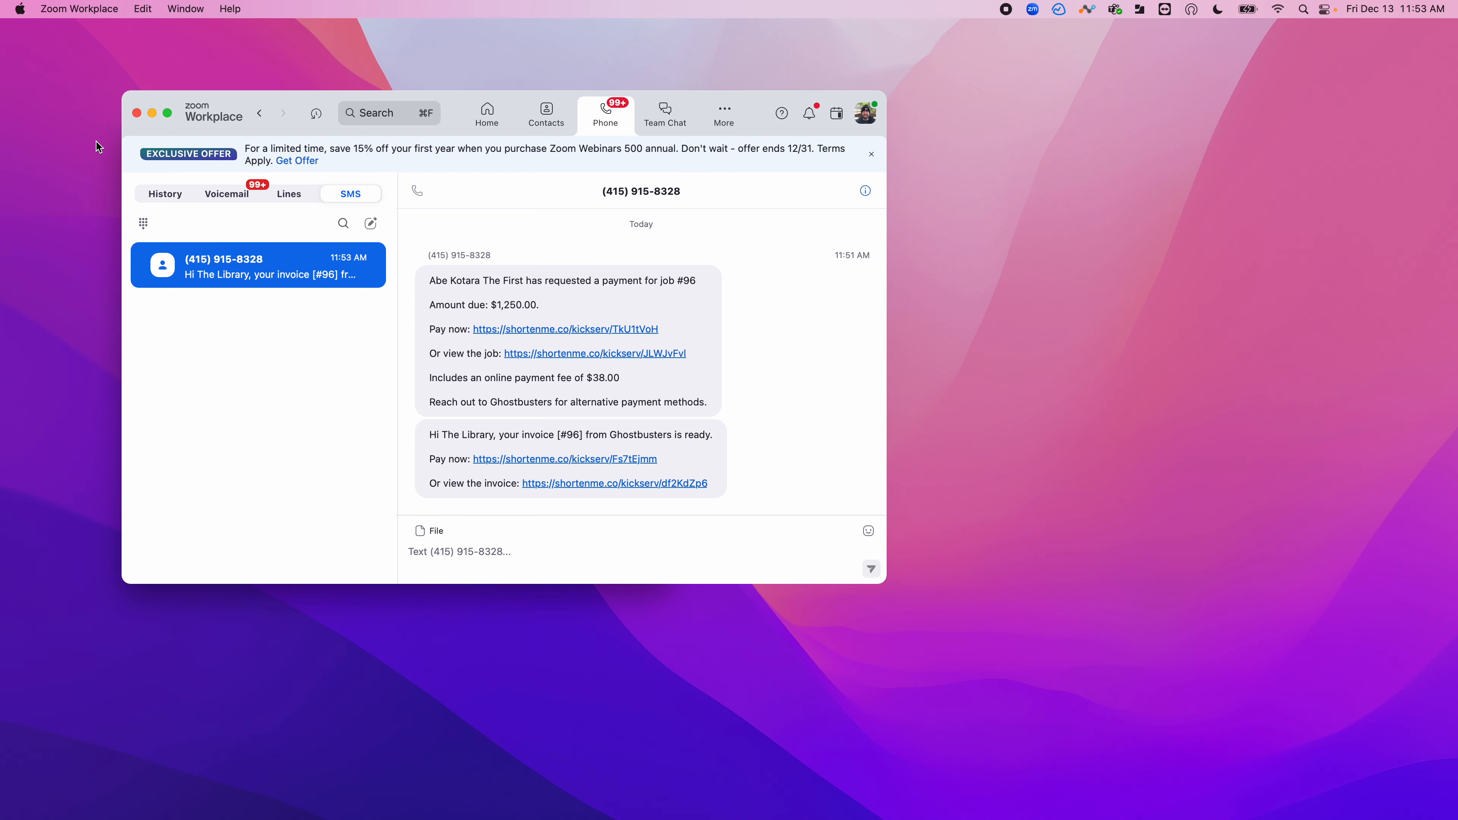
# - Bring the Ghostbusters invoice email up full screen, examine its payment options, and follow its View Invoice link
pyautogui.hotkey('ctrl', 'Left')
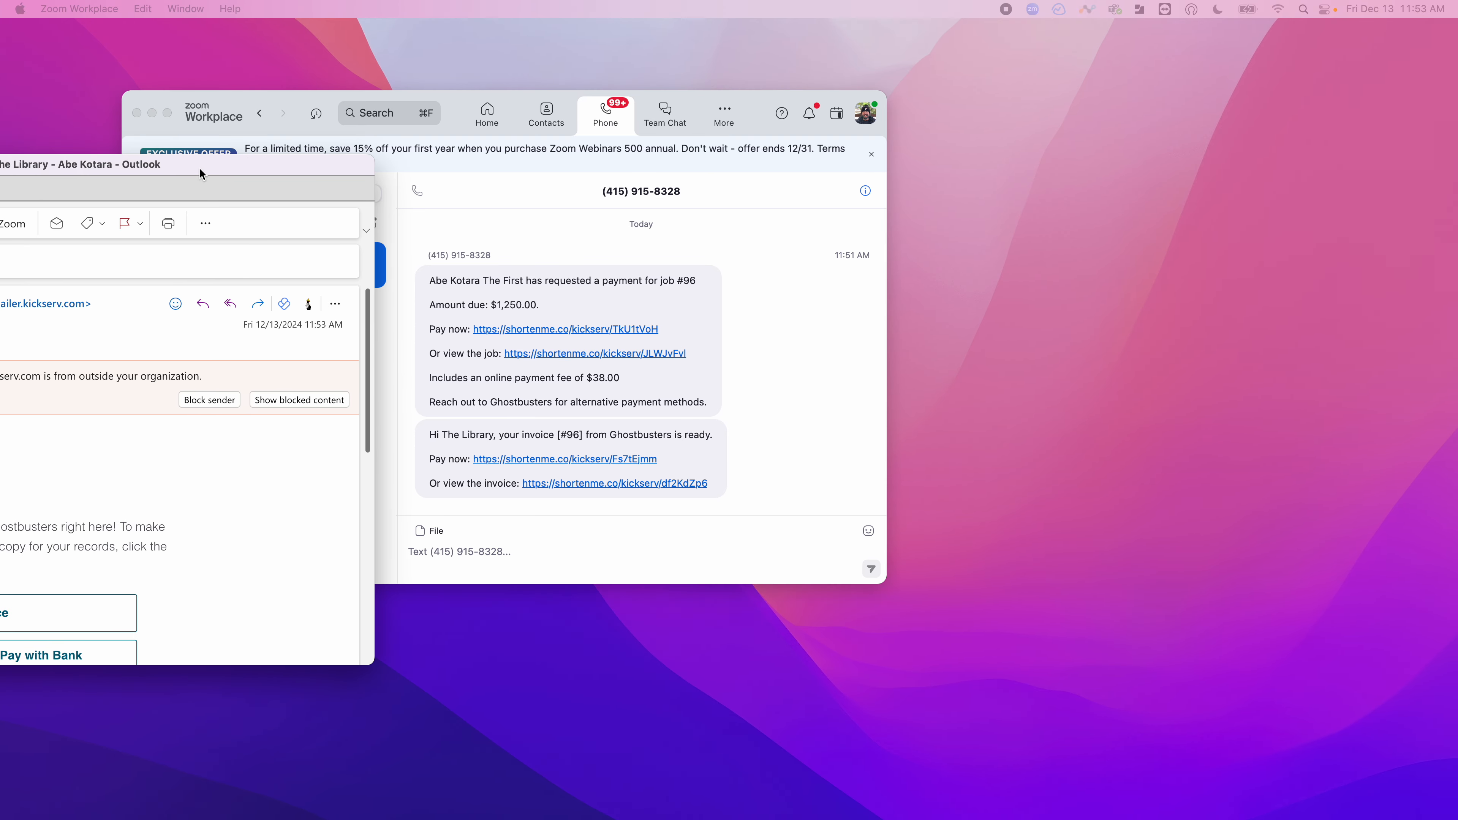
pyautogui.moveTo(198, 172); pyautogui.dragTo(847, 164)
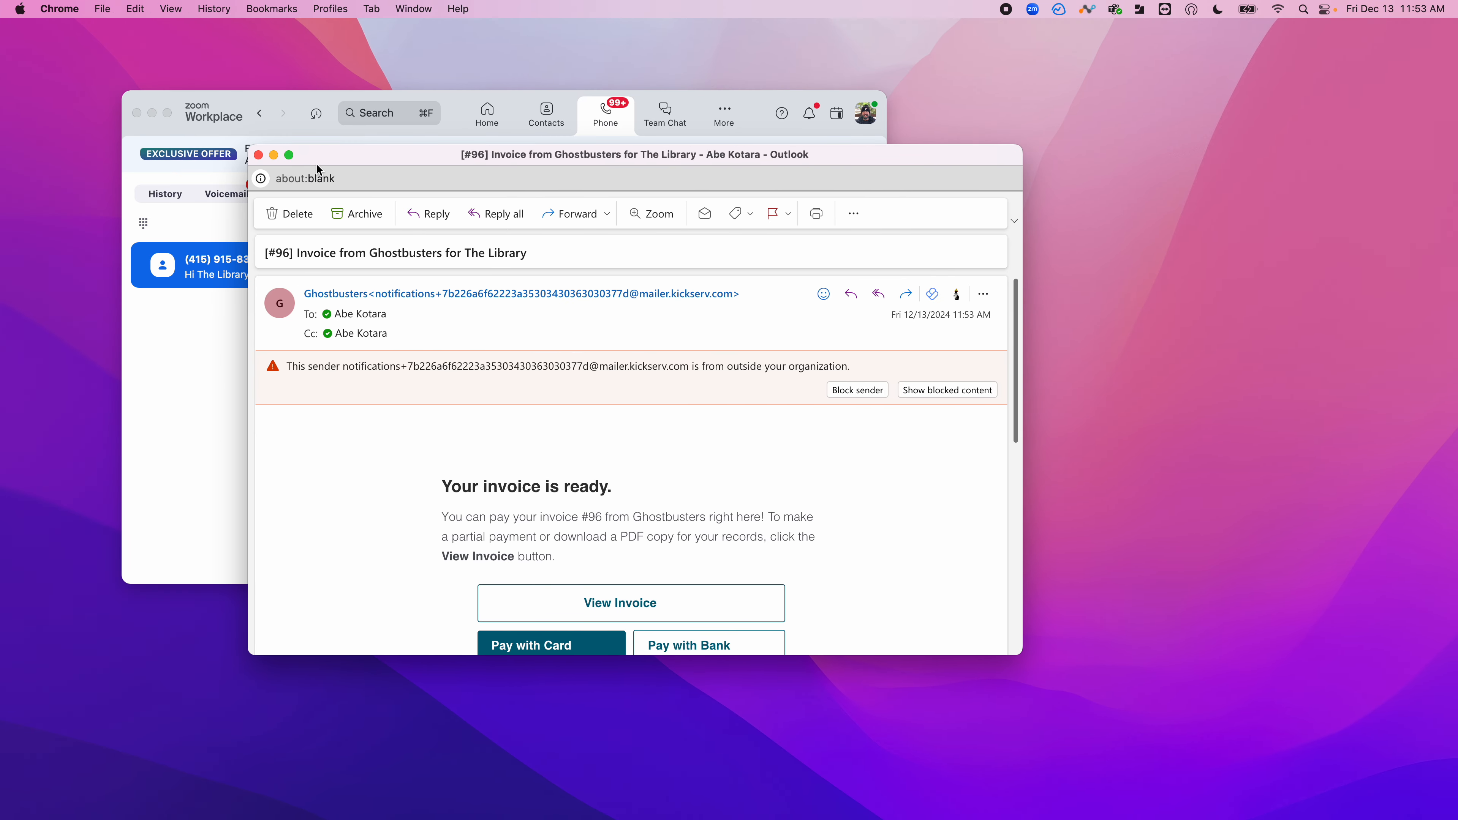
pyautogui.click(289, 155)
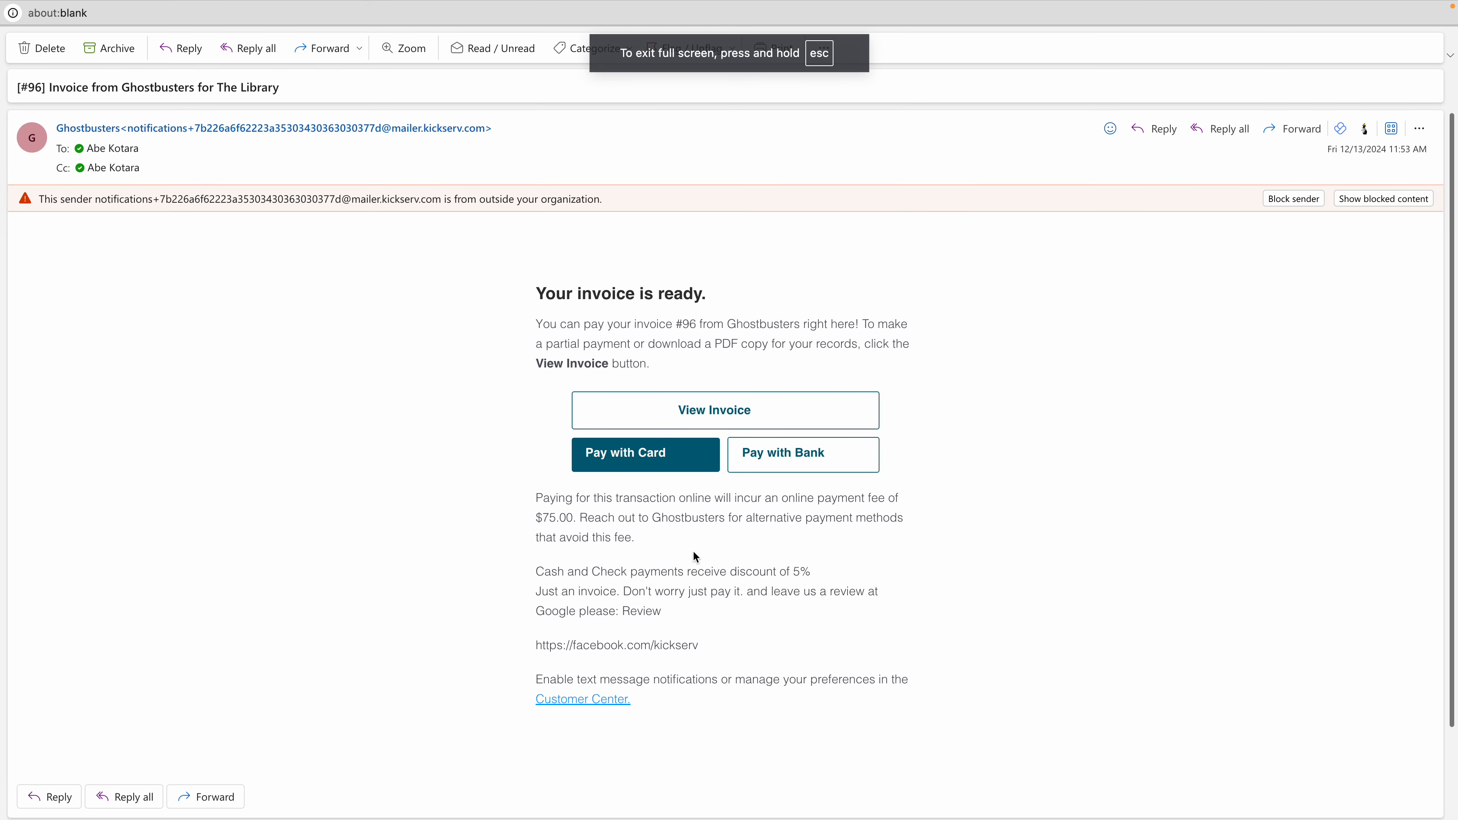
pyautogui.moveTo(698, 412)
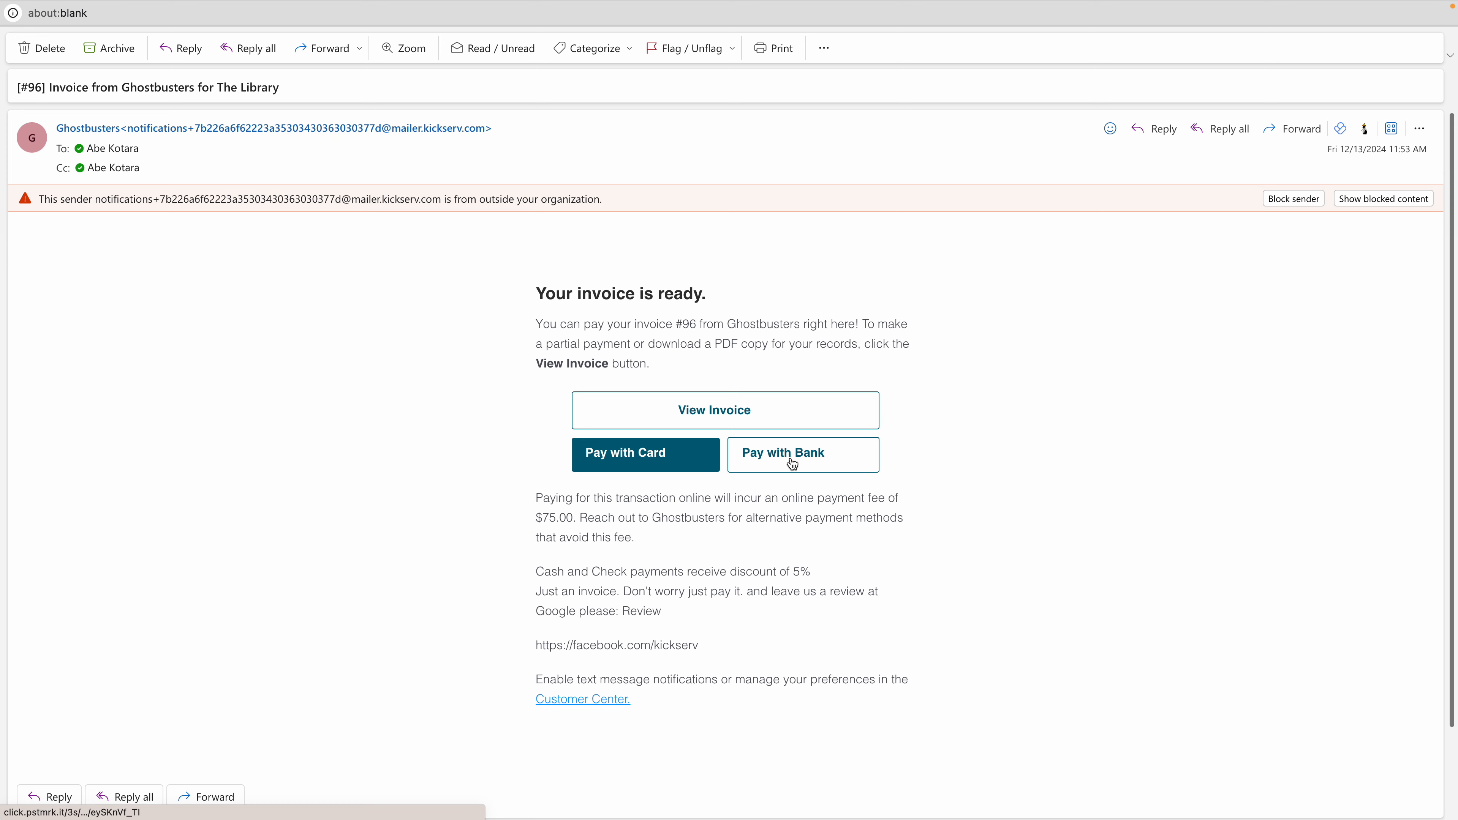
pyautogui.click(754, 415)
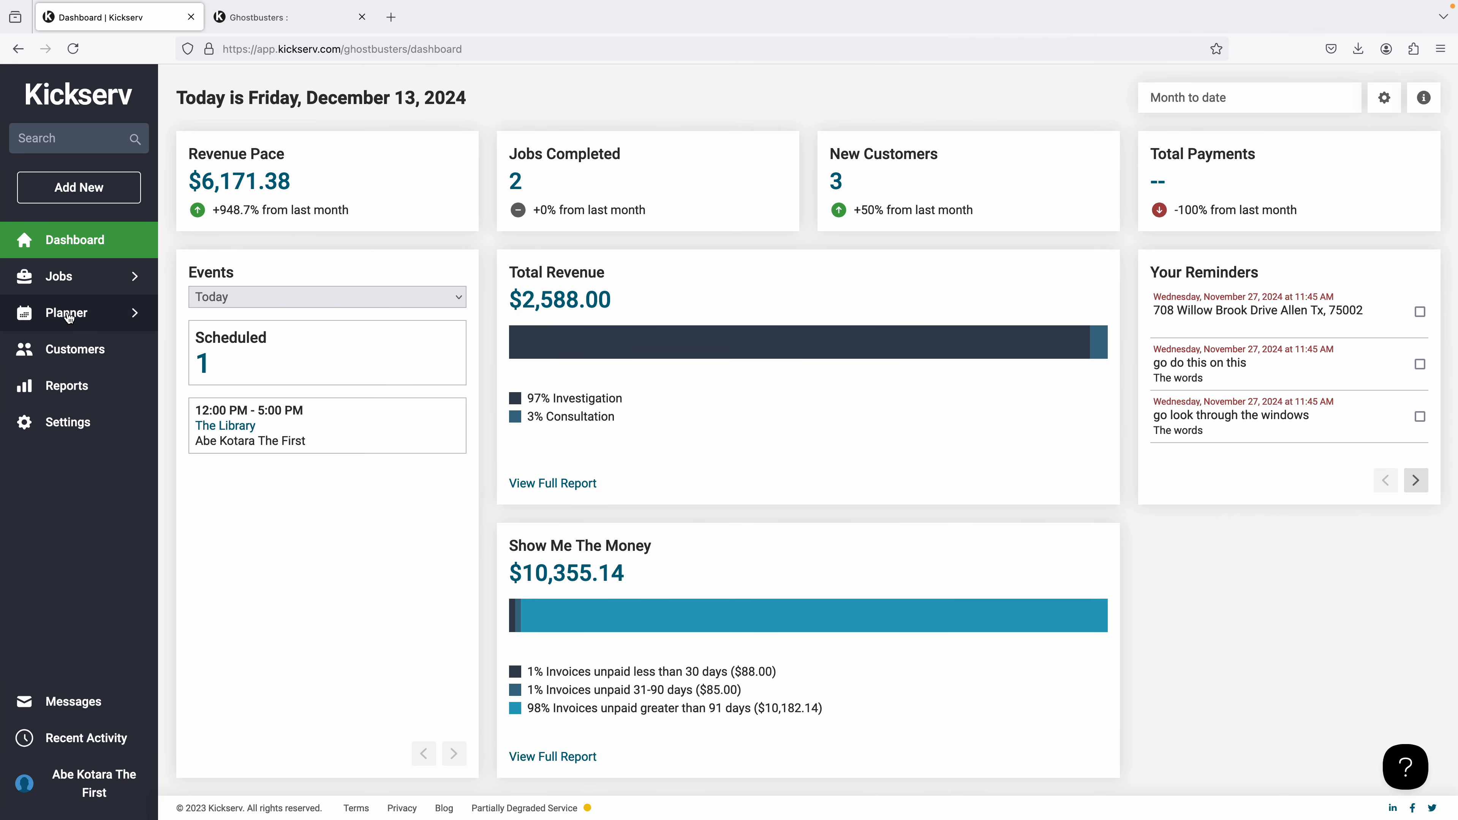
# - In the Kickserv web app, open the Investigation invoice for The Library from the invoices list
pyautogui.moveTo(63, 279)
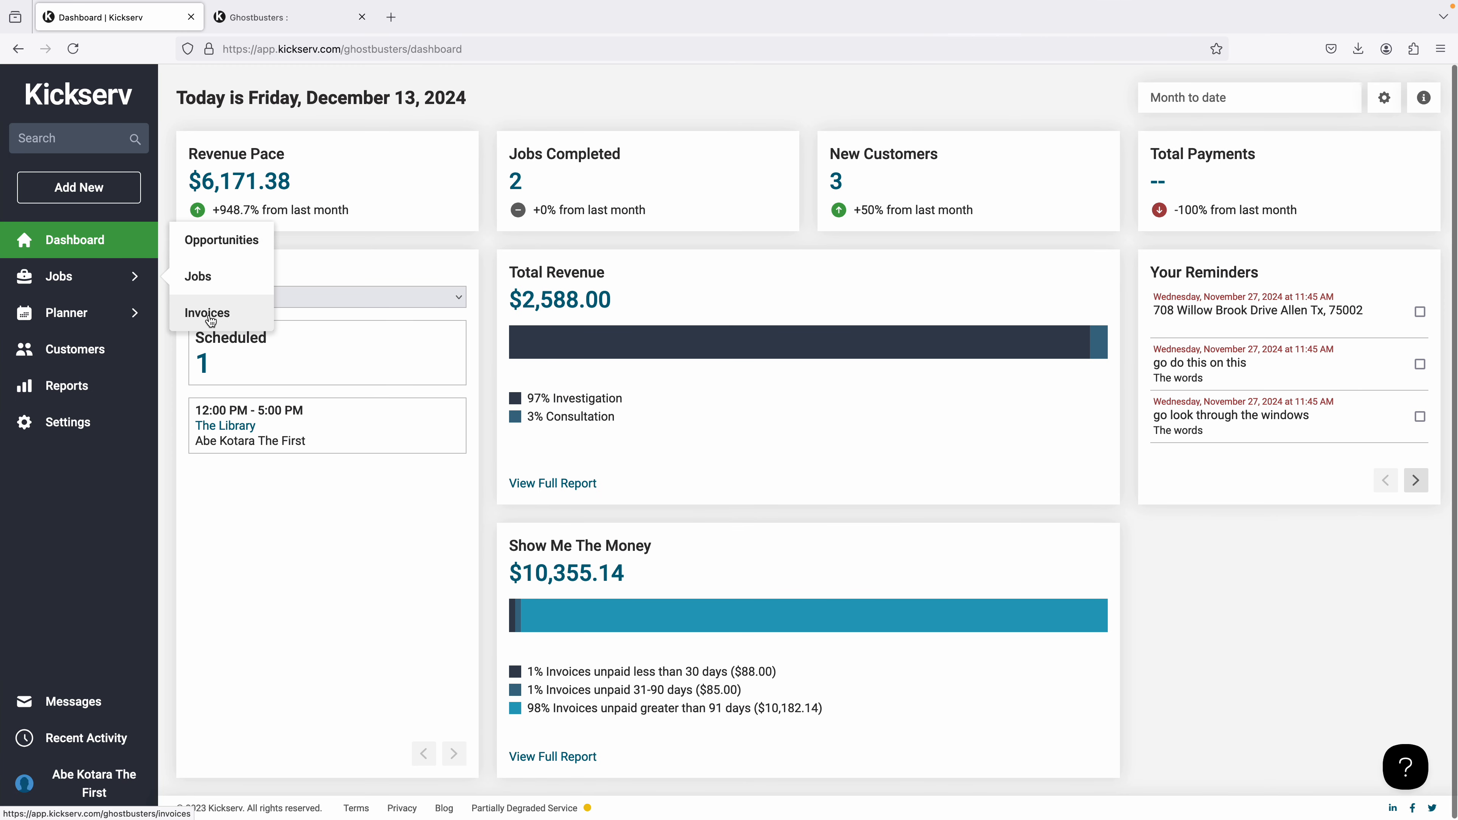
pyautogui.click(227, 316)
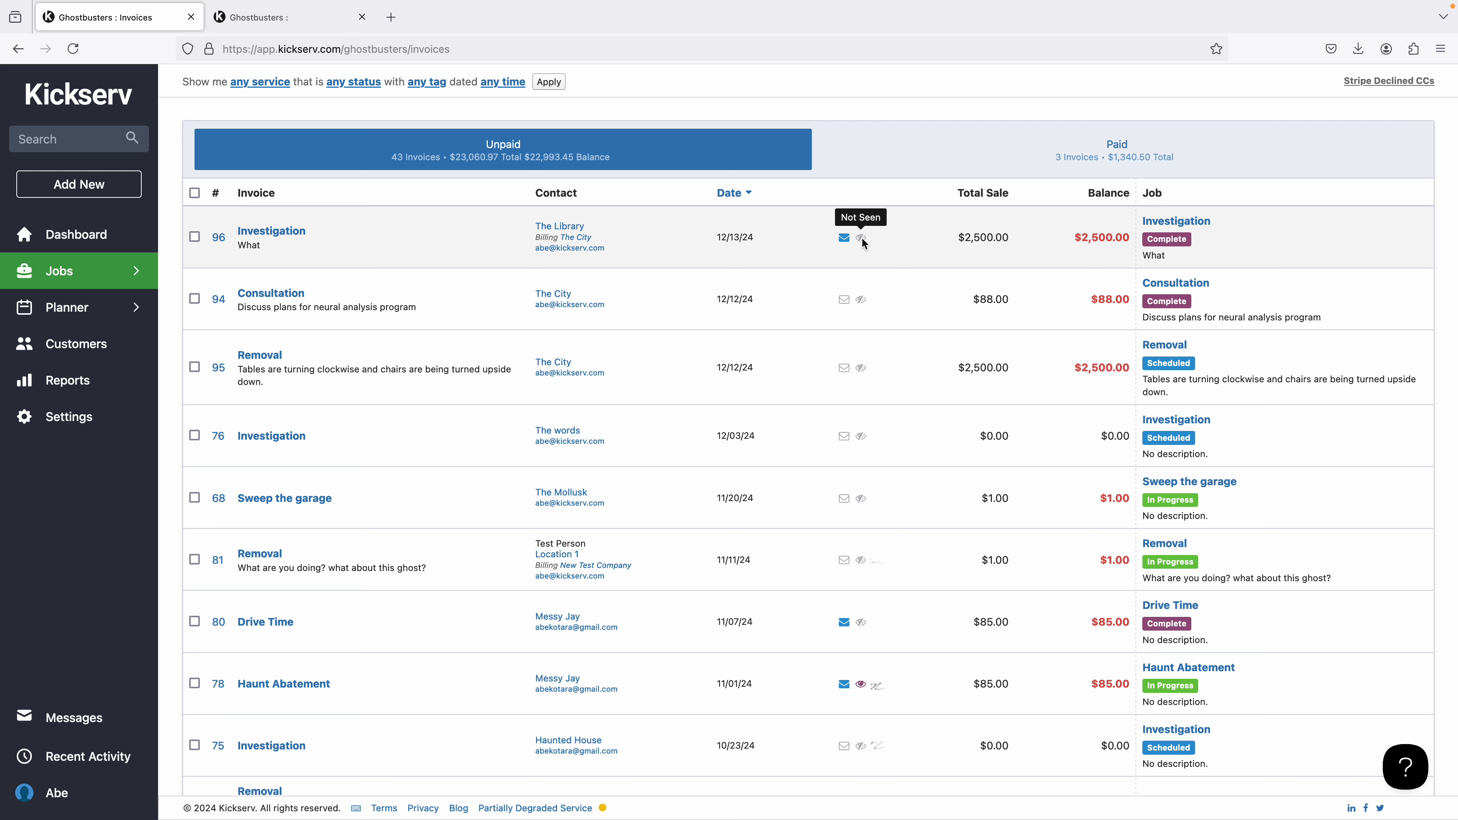
pyautogui.click(282, 236)
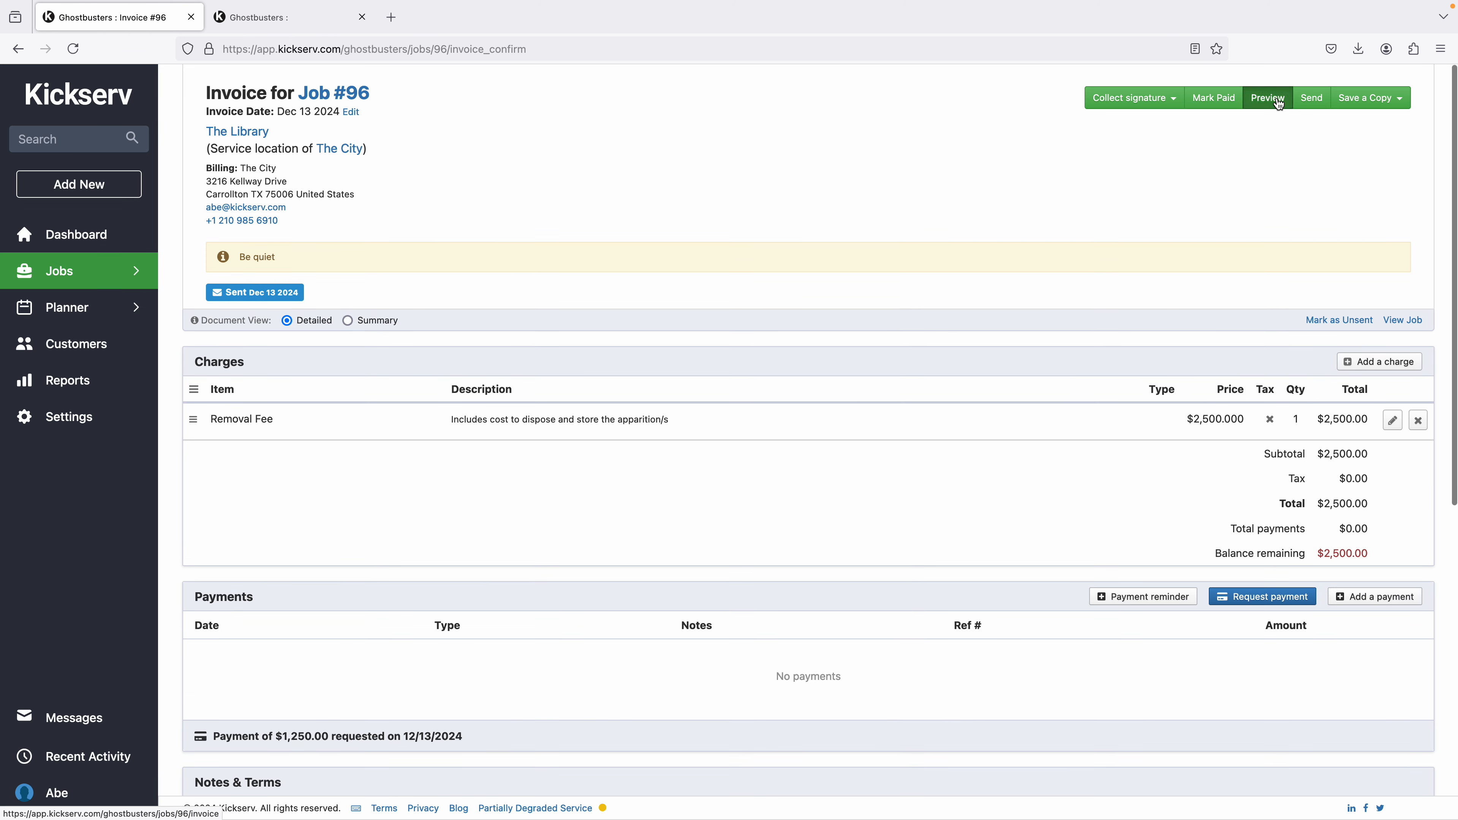
# - Preview the invoice document, examine its payment code, charges and notes, and return to the invoice
pyautogui.click(1276, 97)
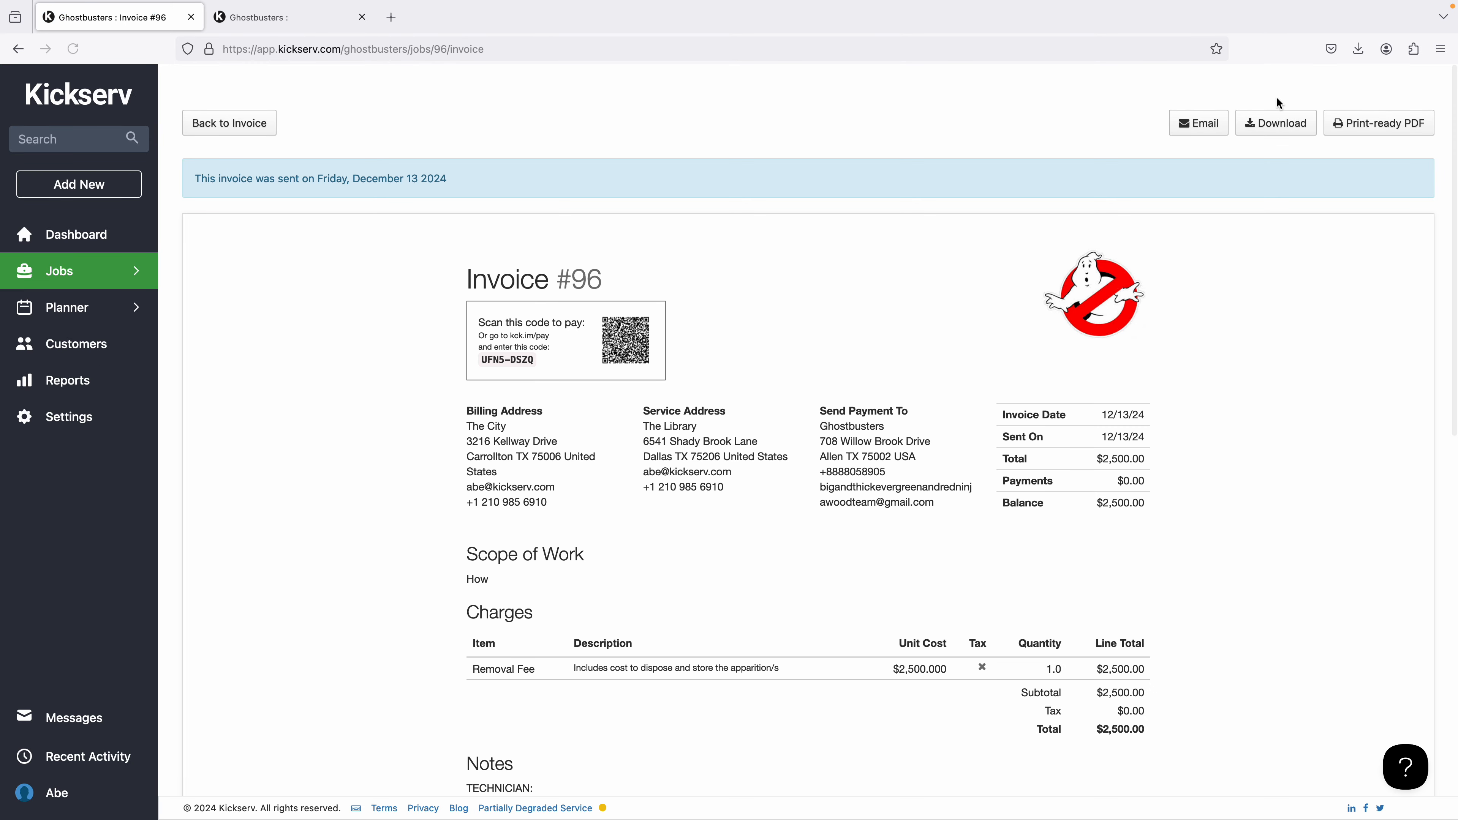
pyautogui.scroll(-2, 946, 335)
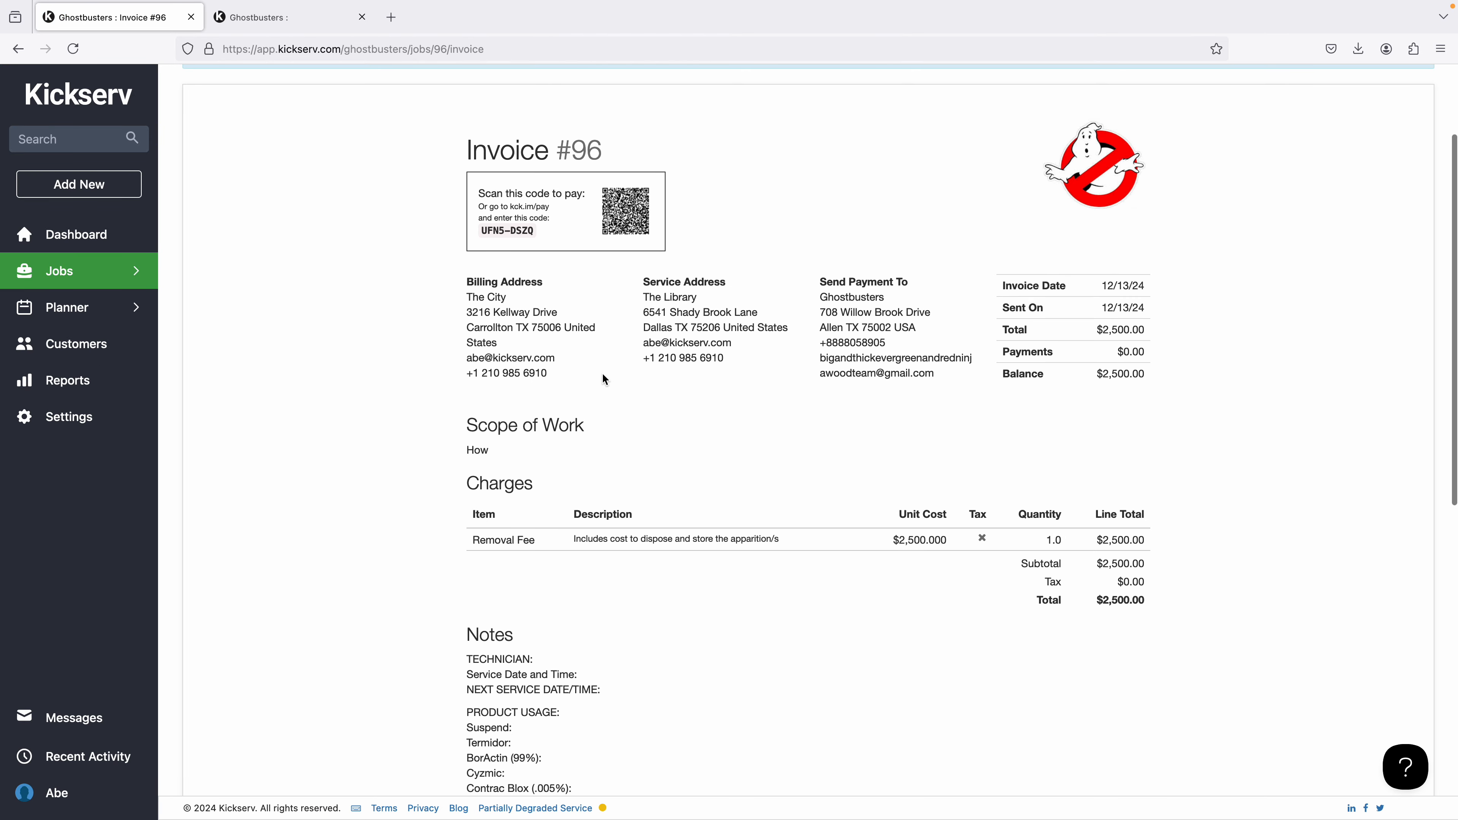
pyautogui.scroll(-2, 529, 481)
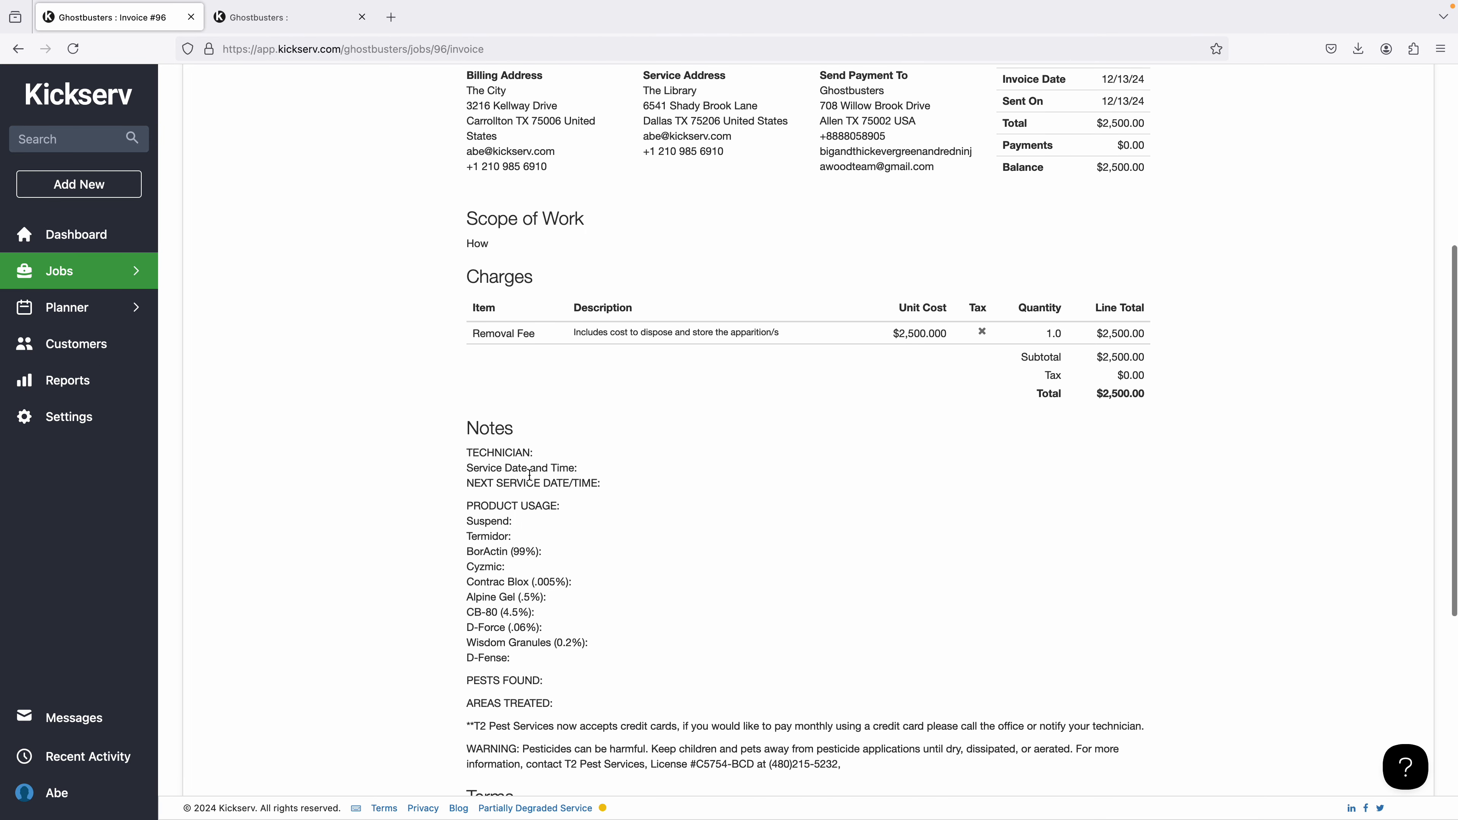
pyautogui.scroll(2, 527, 481)
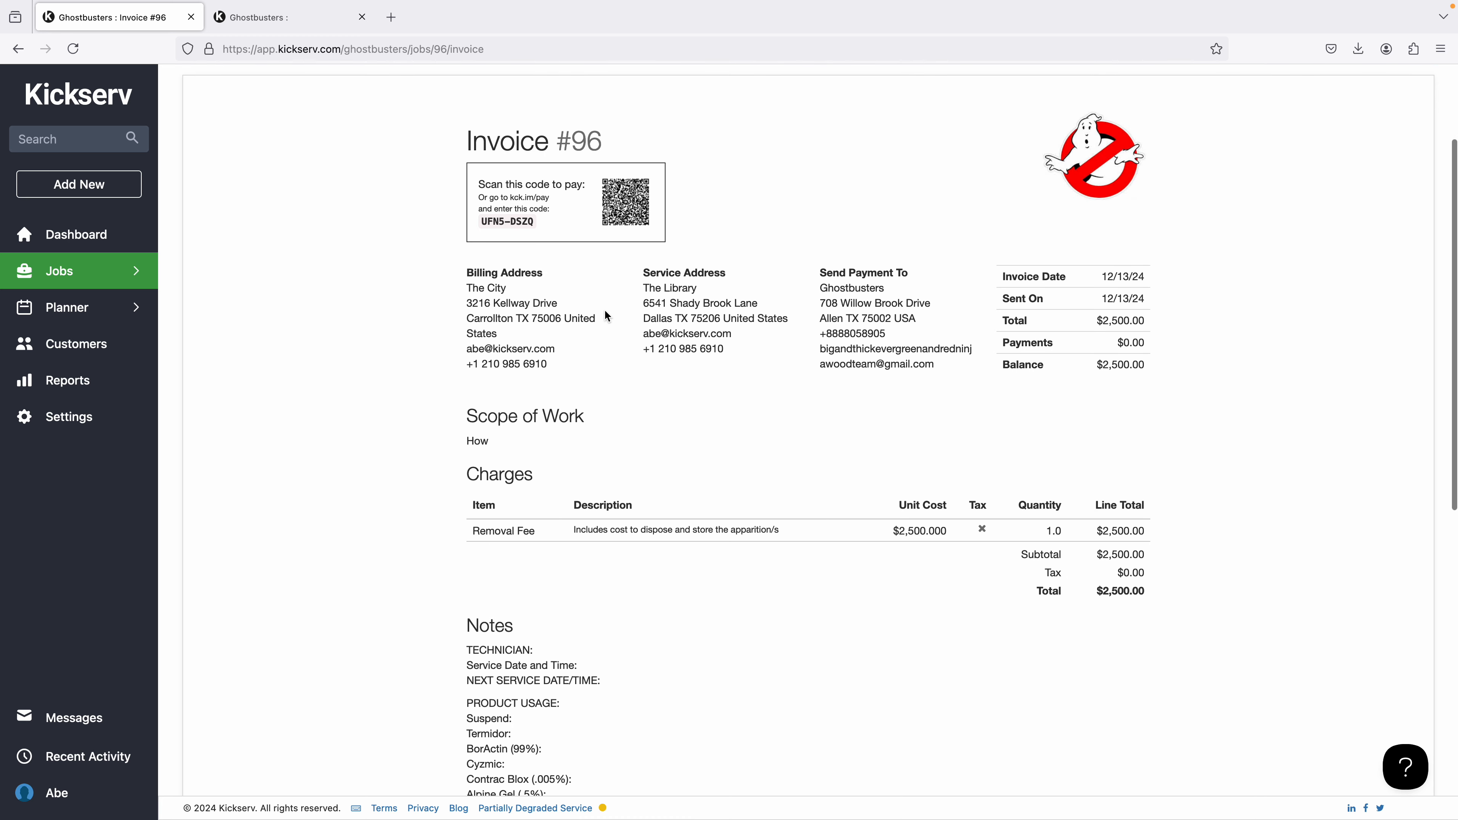
pyautogui.scroll(2, 606, 315)
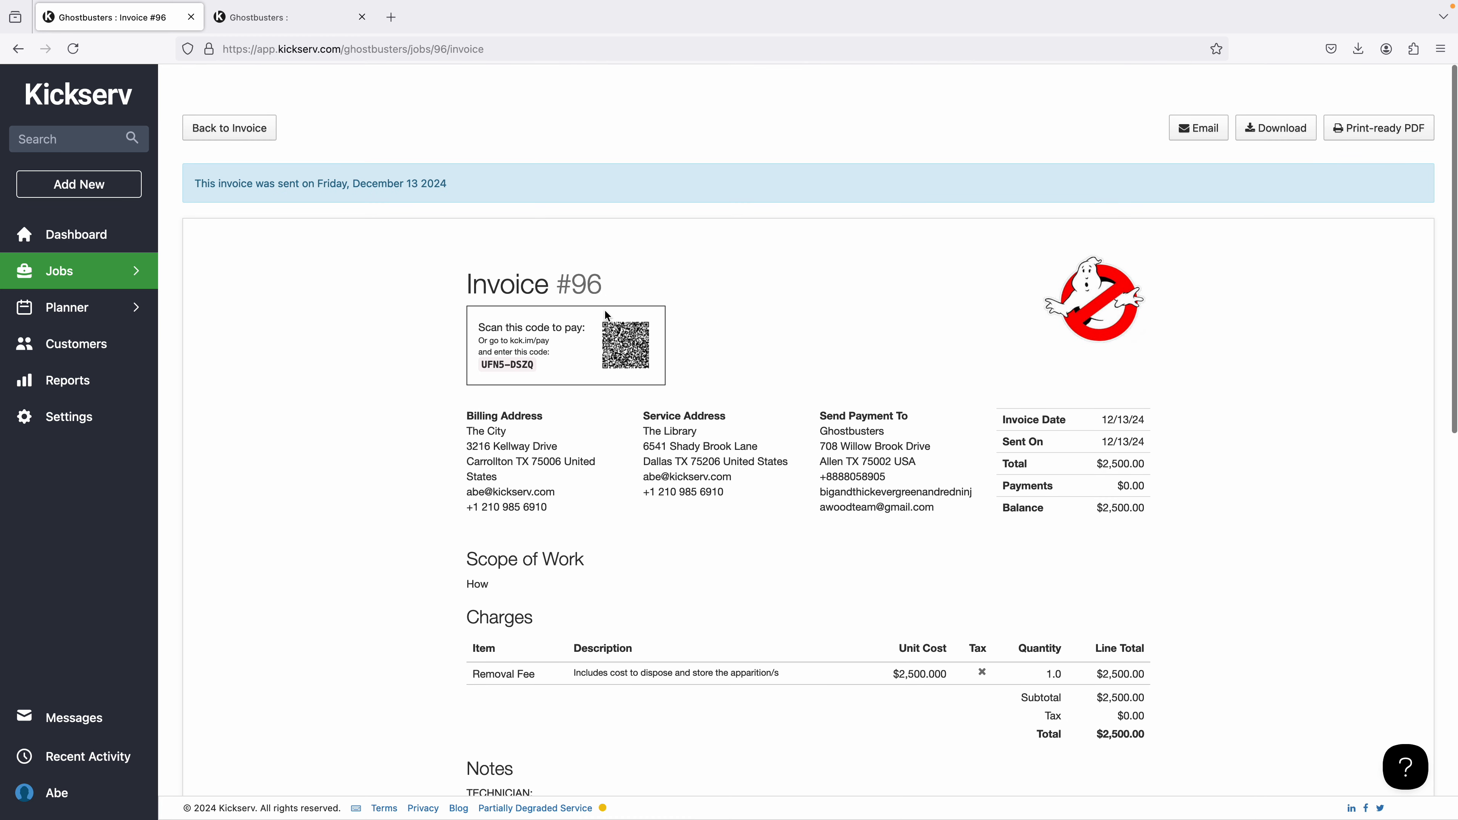
pyautogui.click(258, 122)
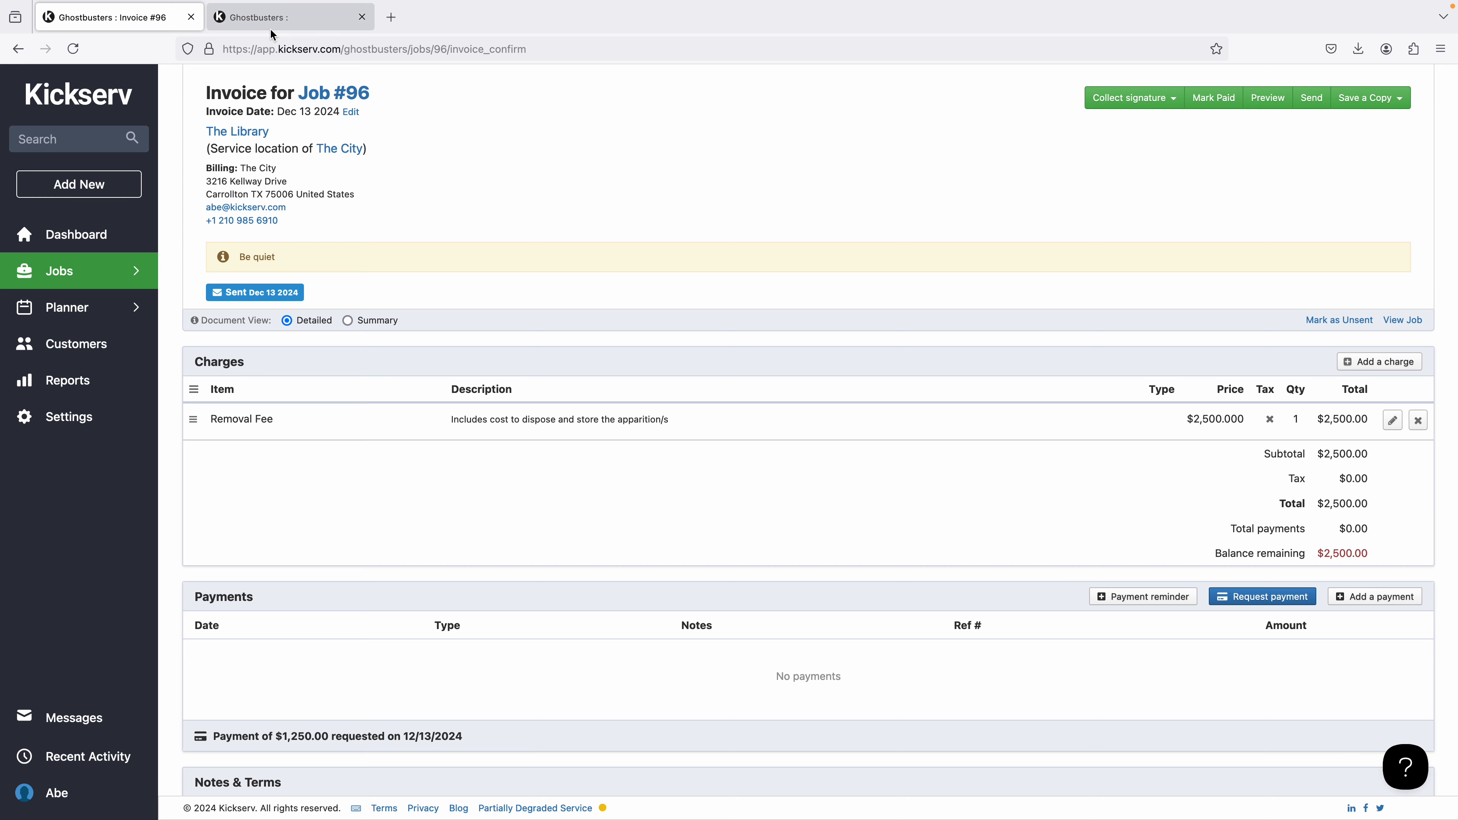
# - Show the Ghostbusters customer self-service page with its jobs and pay-now option
pyautogui.moveTo(271, 31)
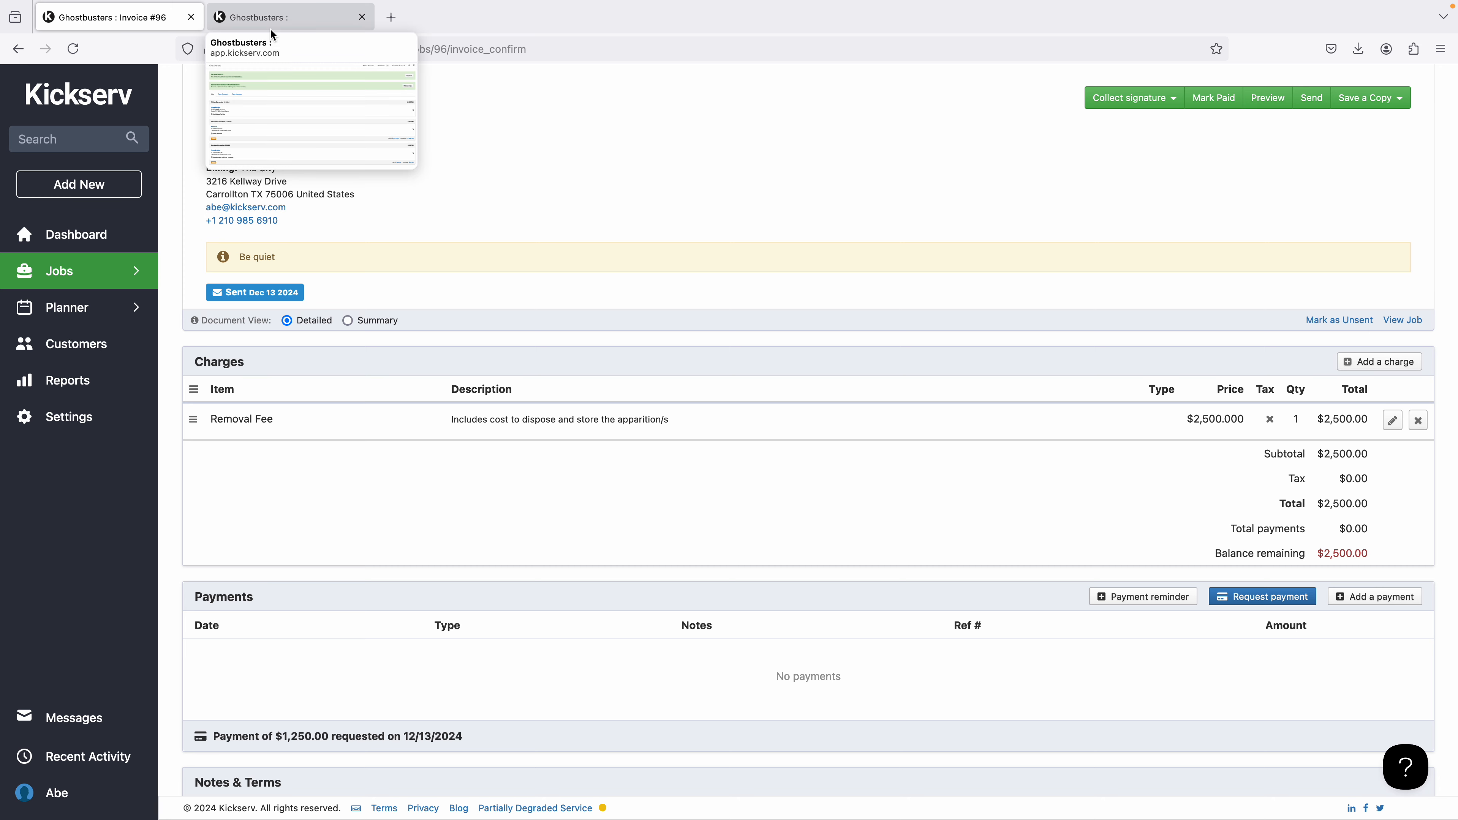
pyautogui.click(270, 29)
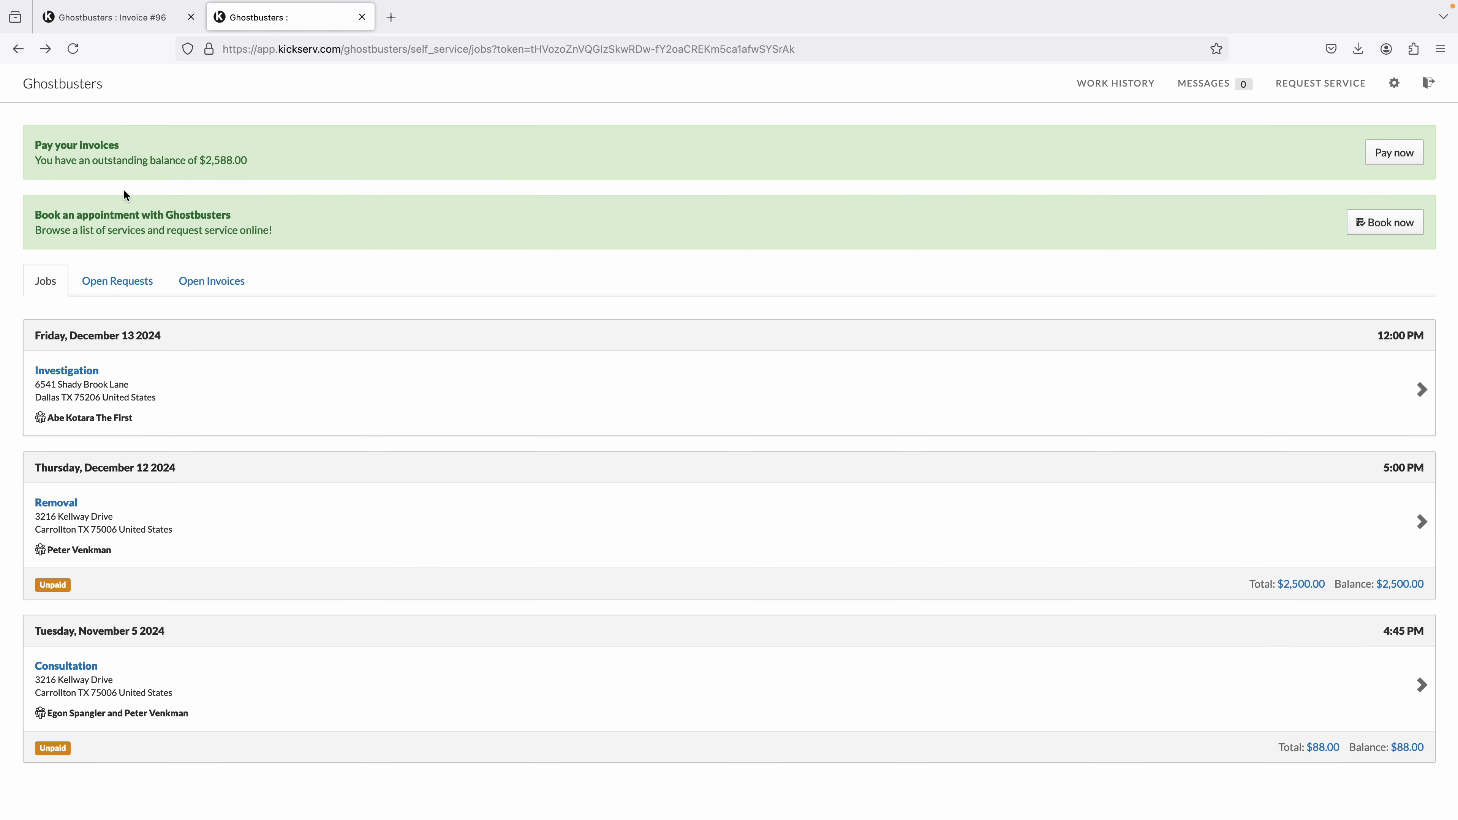
# - Refresh the customer's jobs list and open the Investigation job dated December 13 2024
pyautogui.scroll(-2, 176, 322)
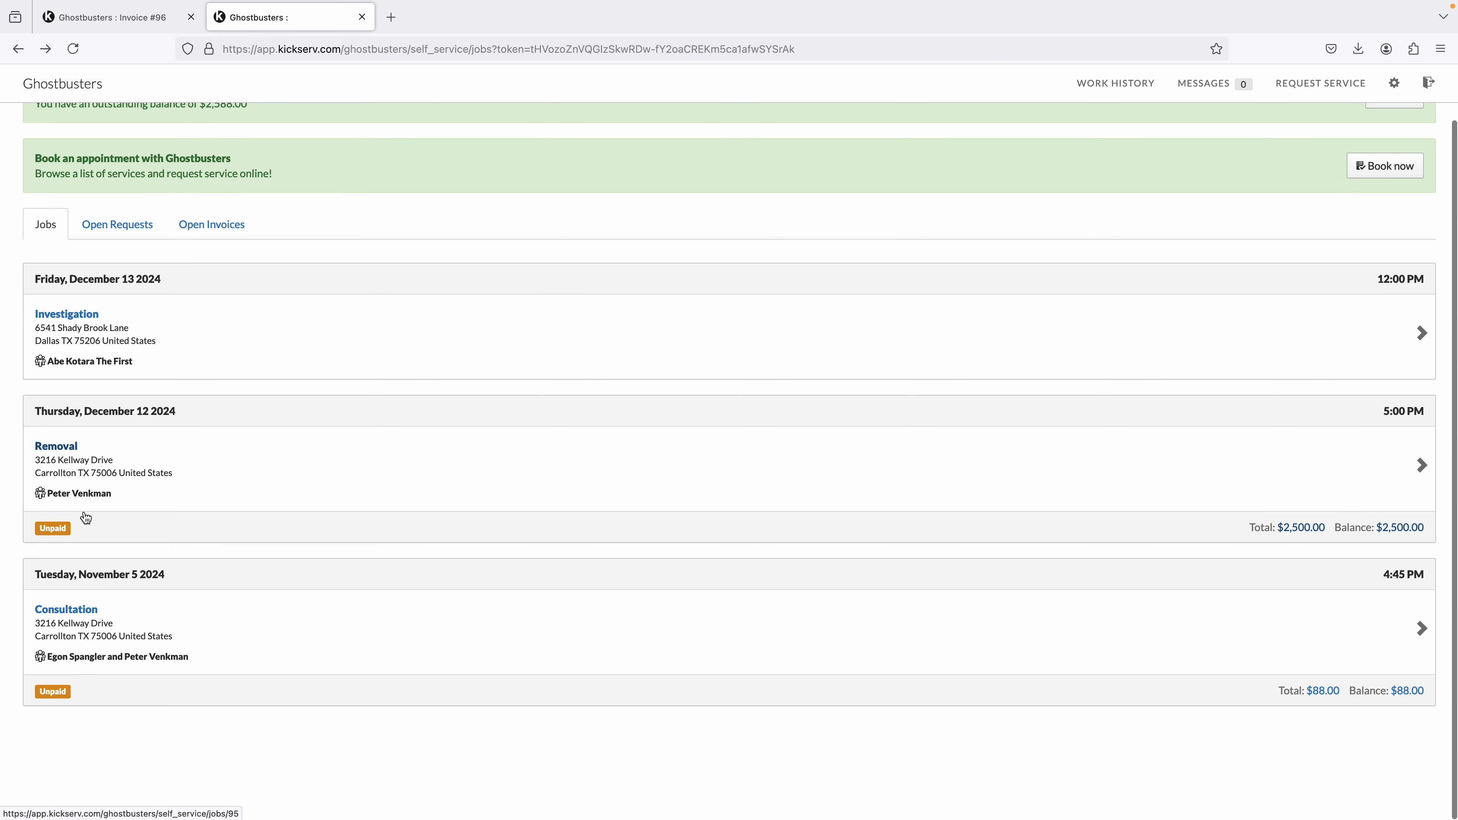
pyautogui.click(78, 50)
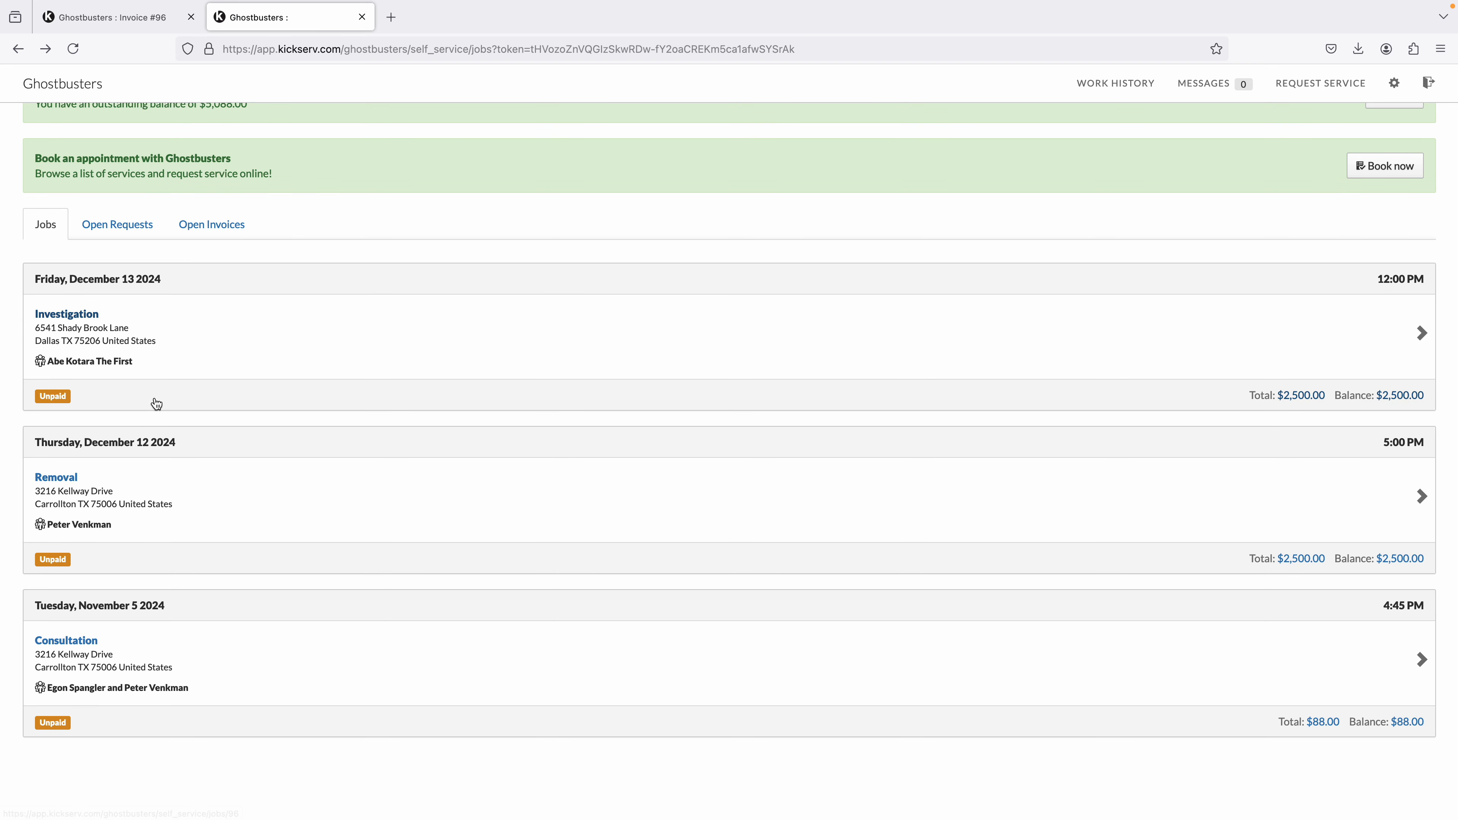
pyautogui.scroll(2, 156, 404)
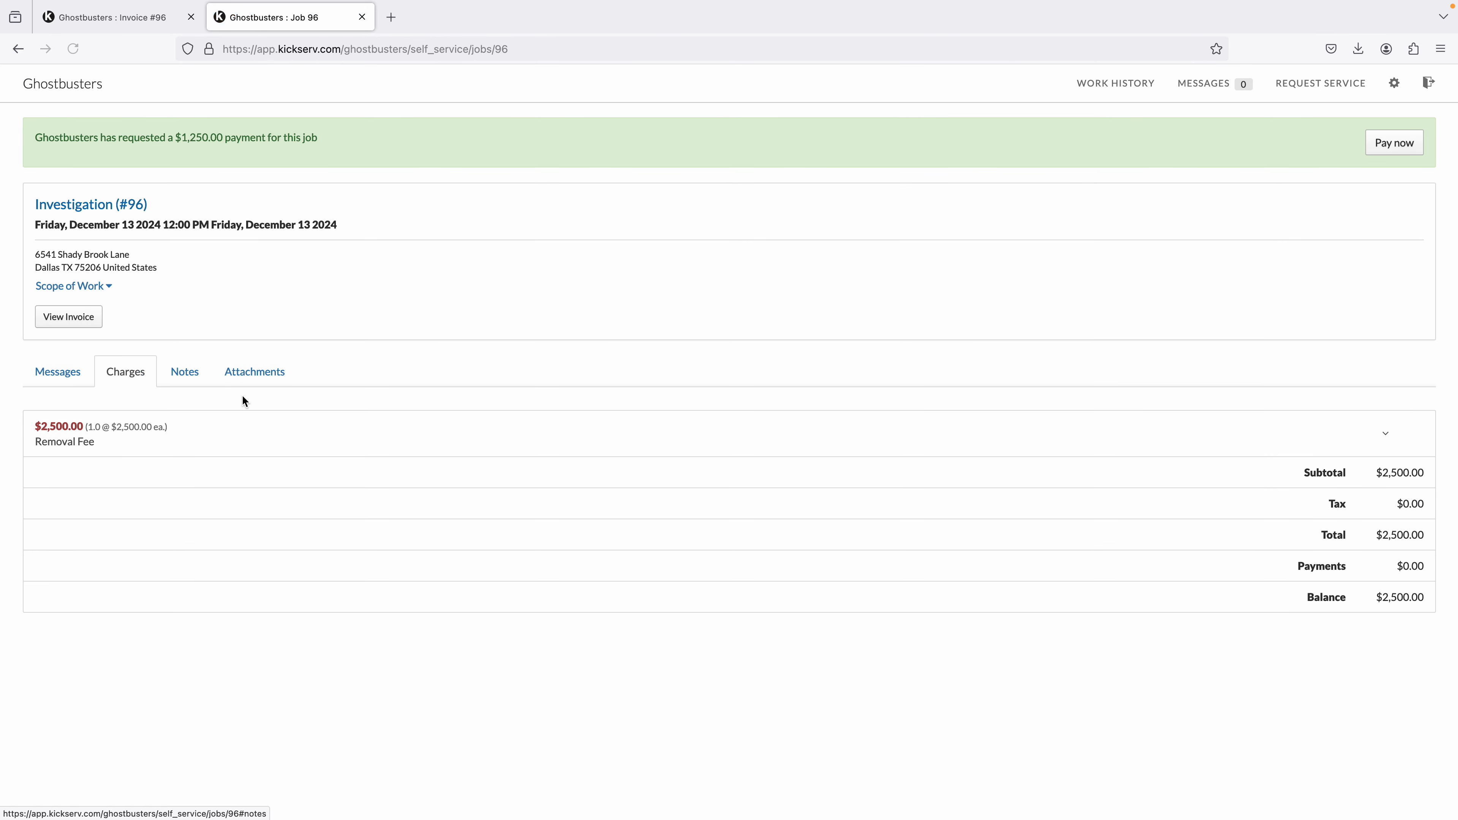
# - Examine the Investigation job's attachments and notes, and return to the customer's jobs list
pyautogui.click(253, 372)
pyautogui.click(191, 371)
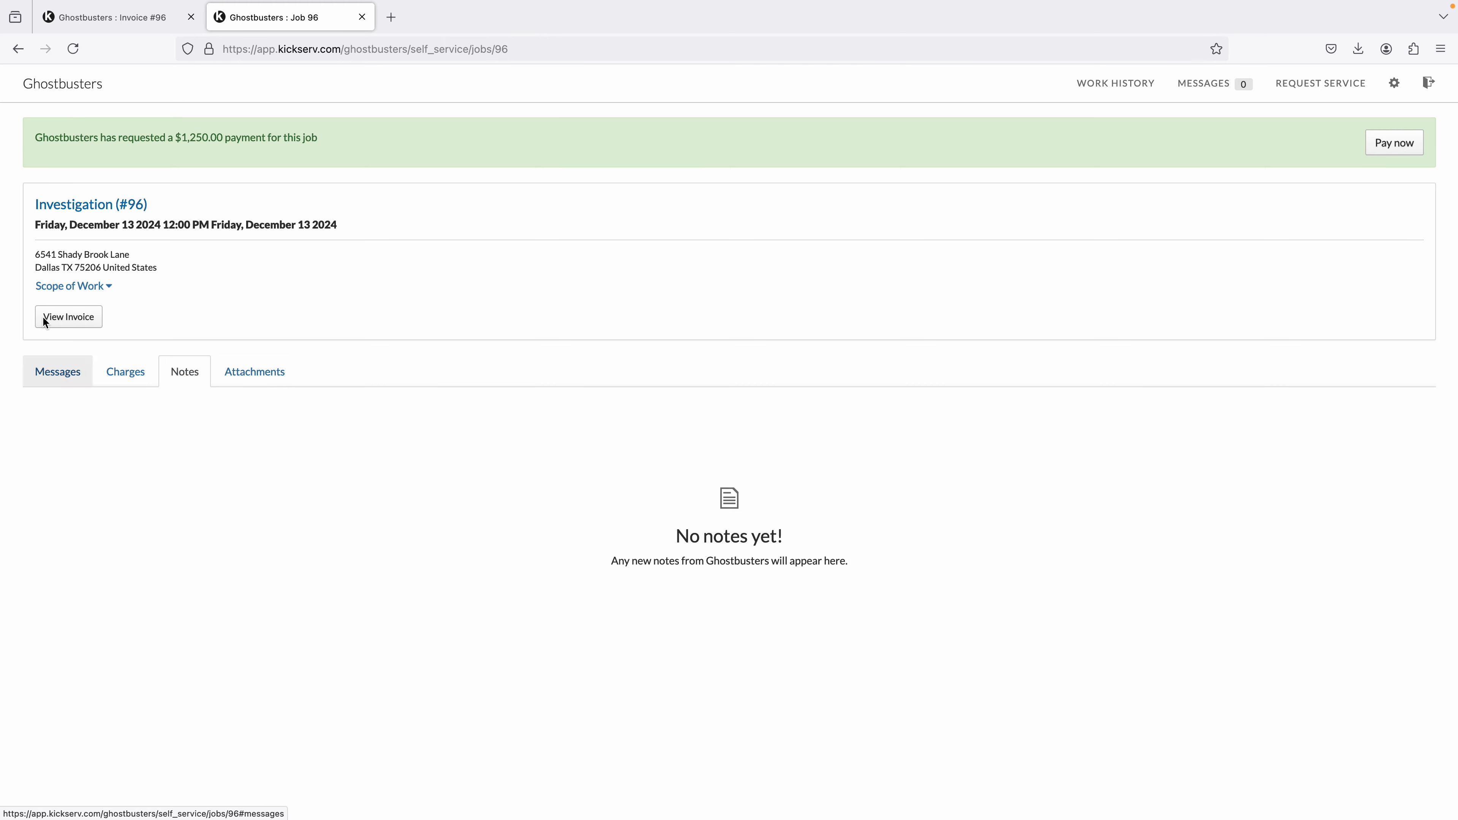
pyautogui.click(15, 55)
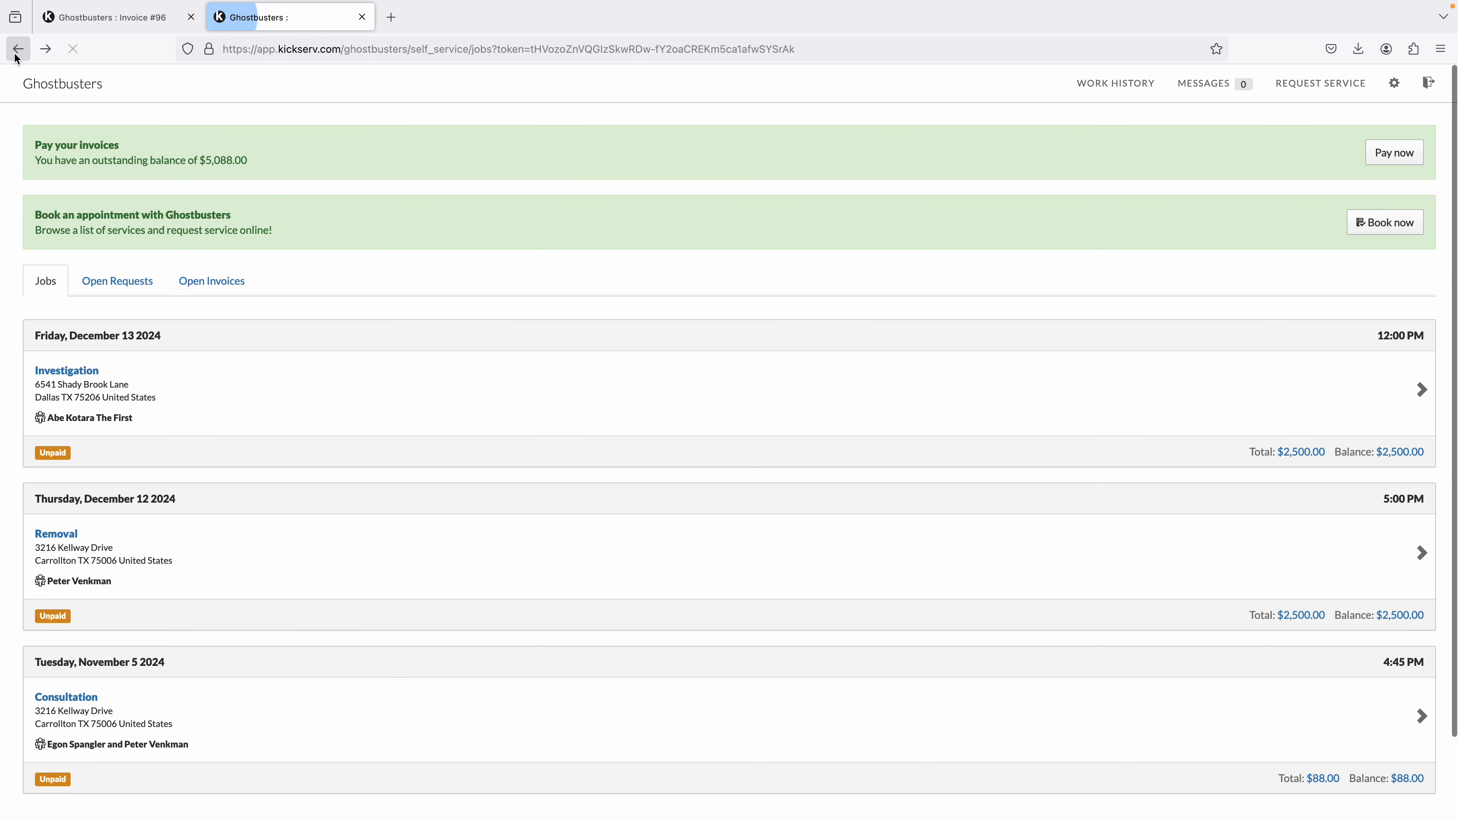
# - Start a combined payment of all open invoices by bank and proceed to the Stripe bank account form
pyautogui.click(1393, 154)
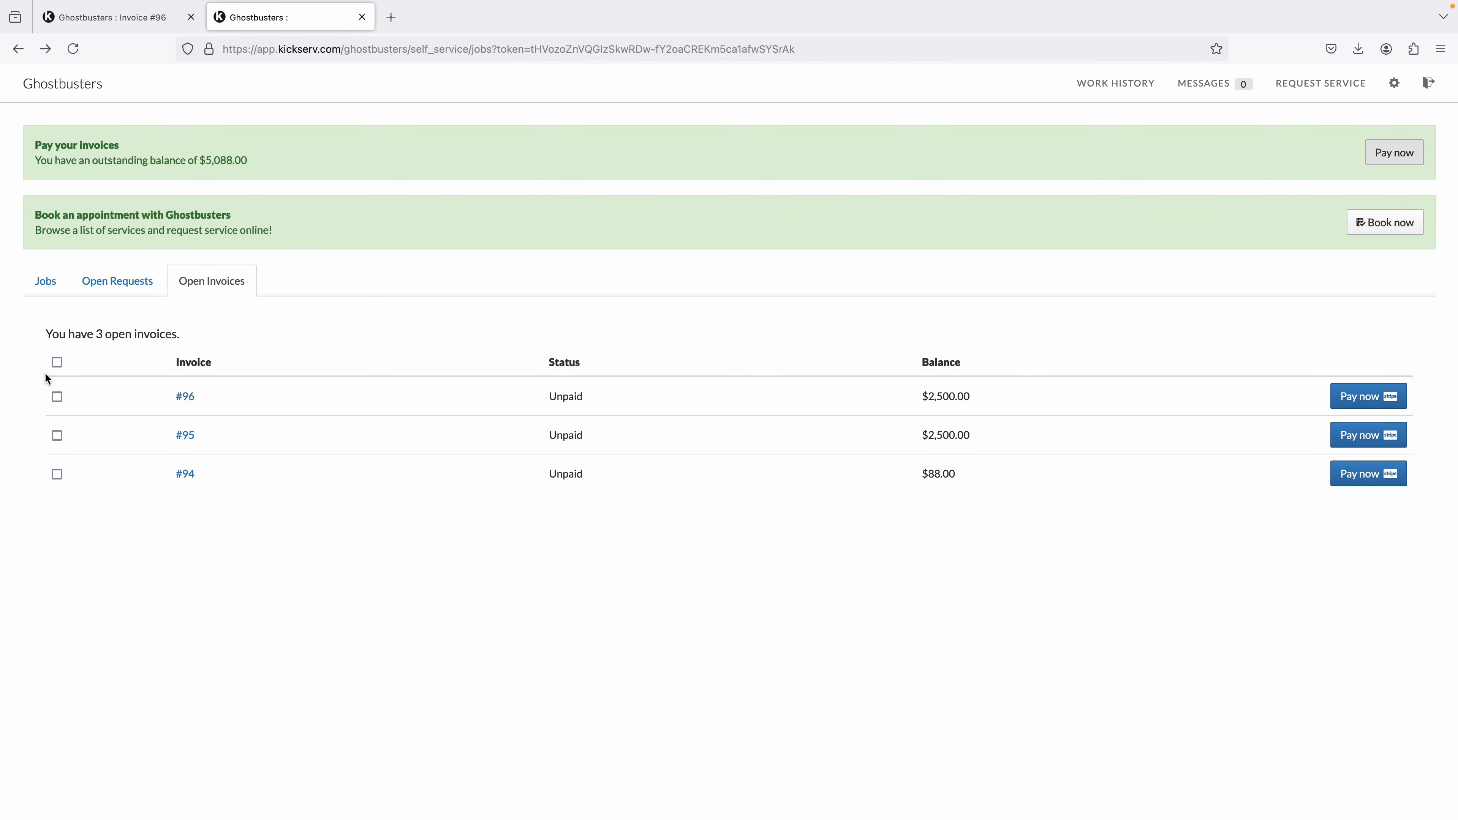
pyautogui.click(57, 361)
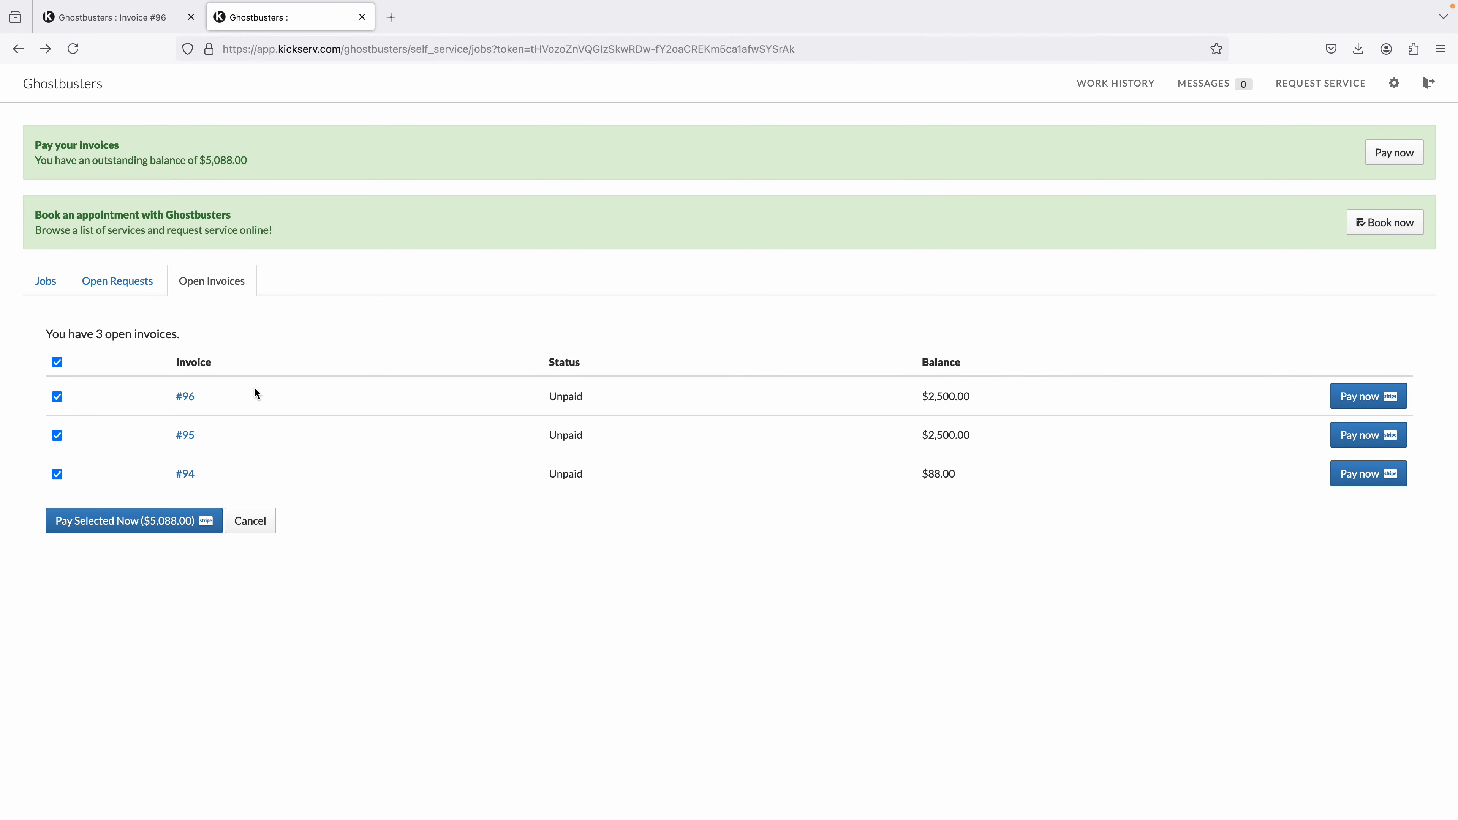
pyautogui.click(99, 533)
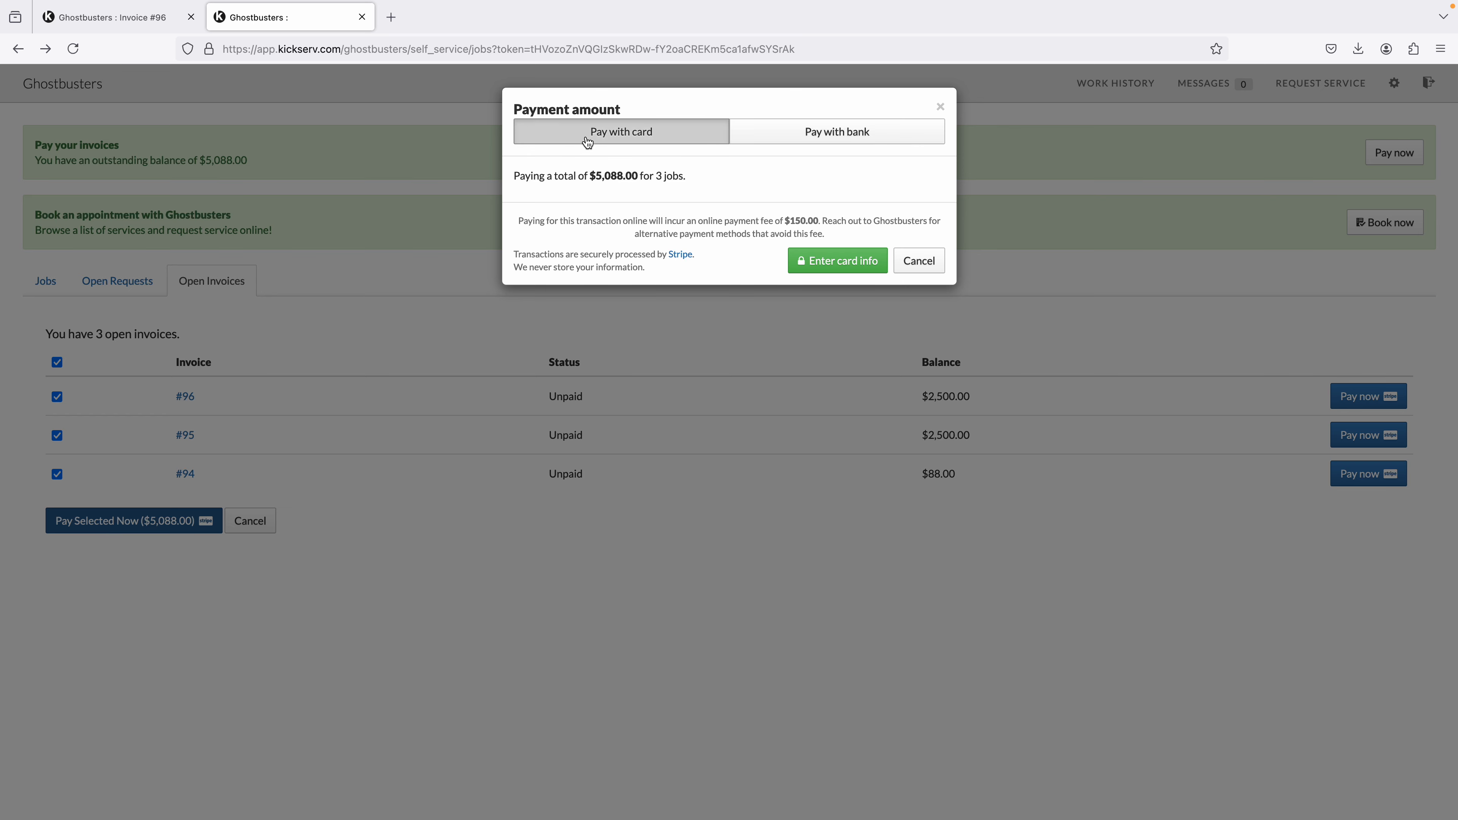
pyautogui.click(824, 140)
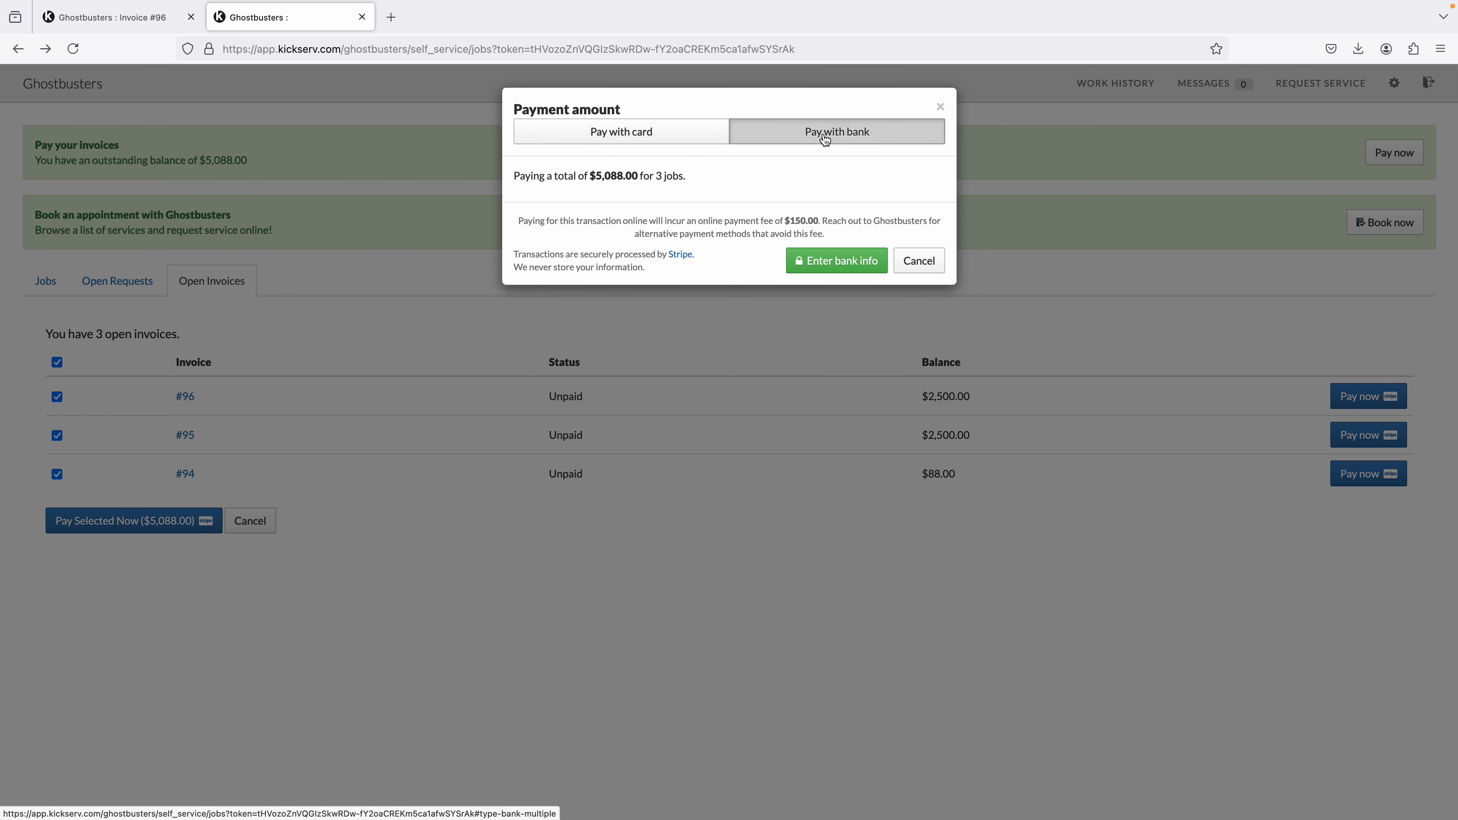
pyautogui.click(836, 263)
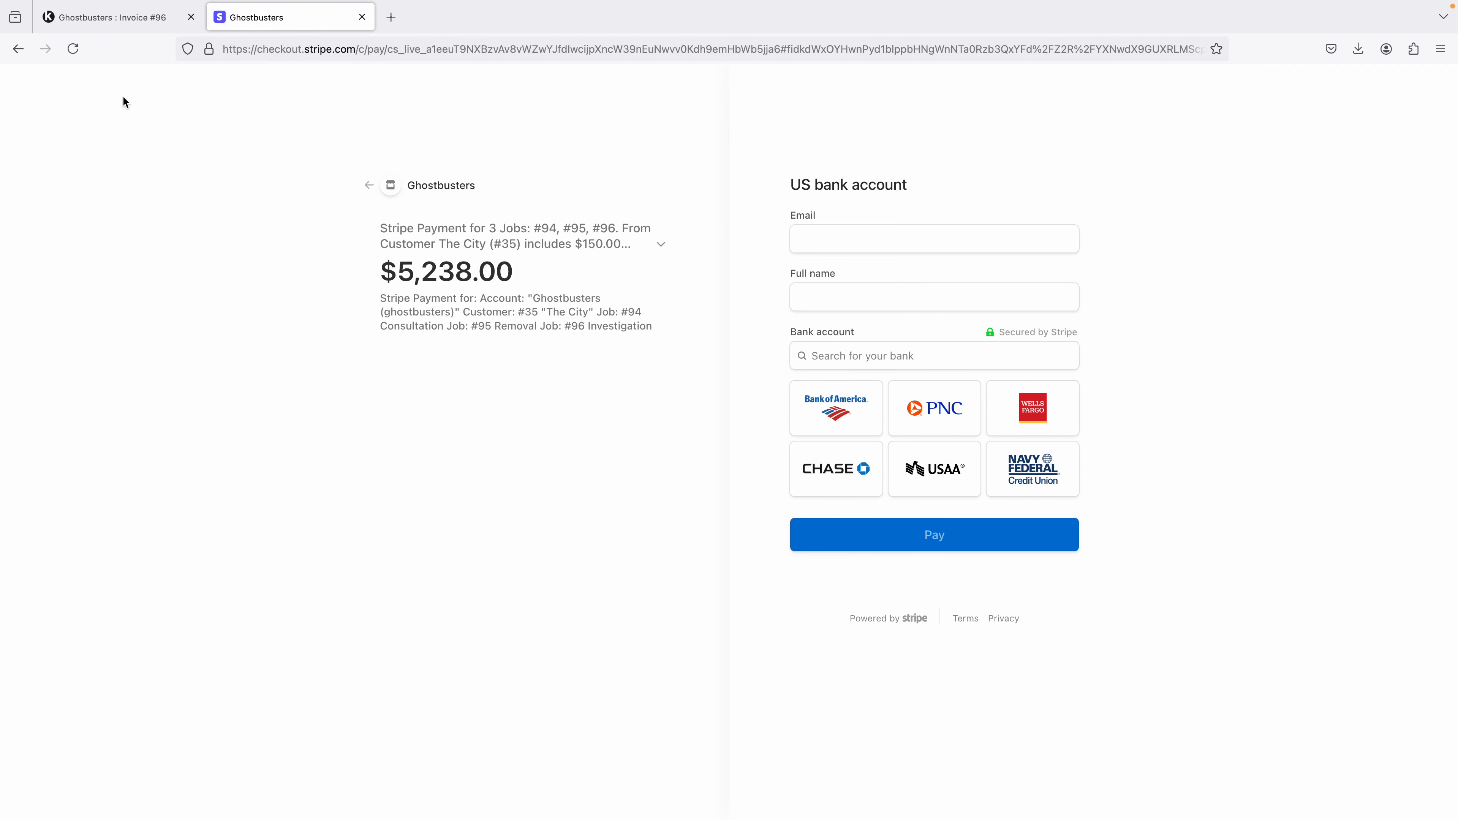
# - Return to the invoice for Job #96 and add a card payment for the outstanding balance, proceeding to the credit card form
pyautogui.click(106, 23)
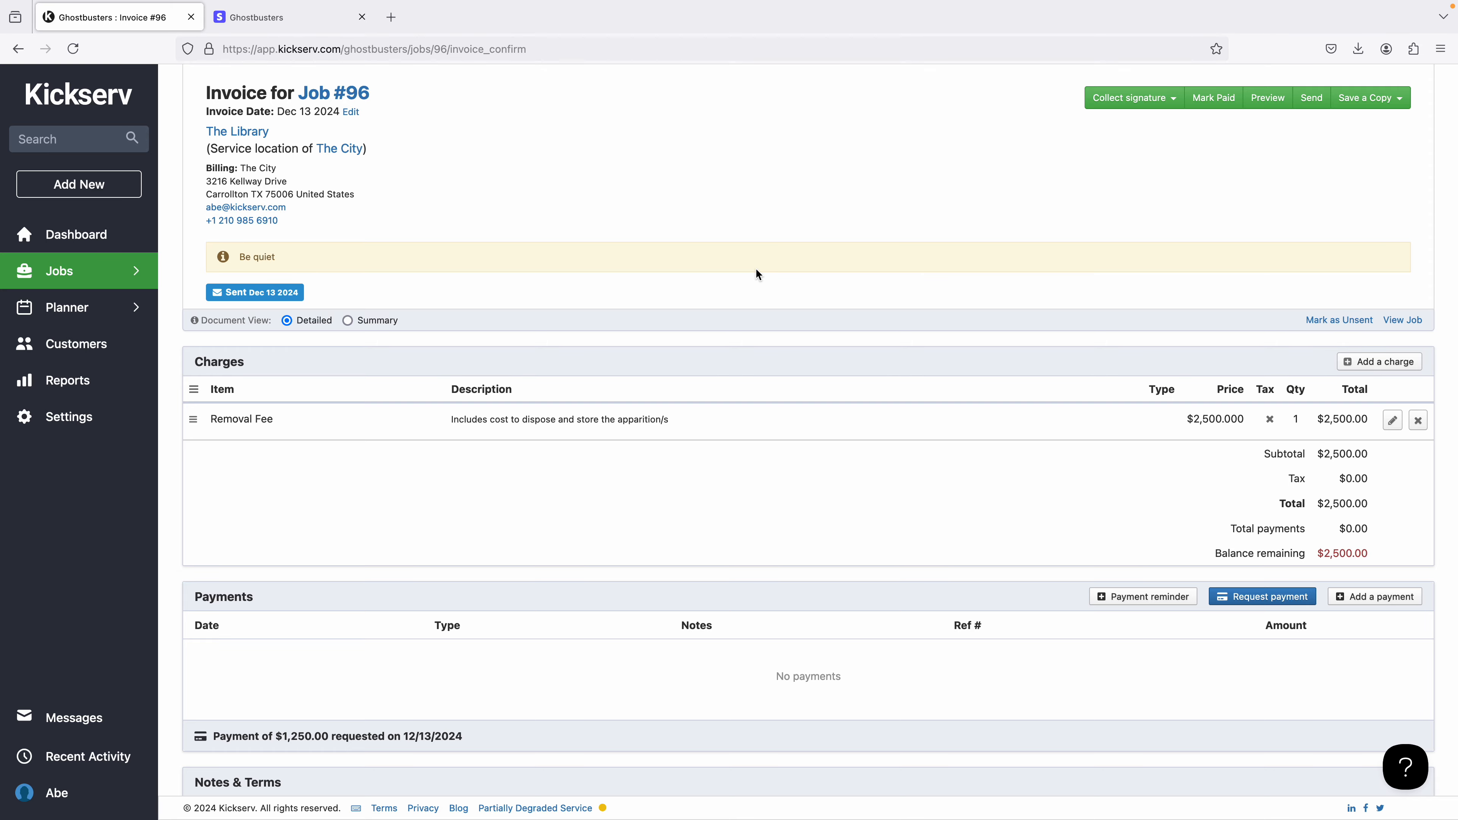
pyautogui.scroll(-3, 1106, 394)
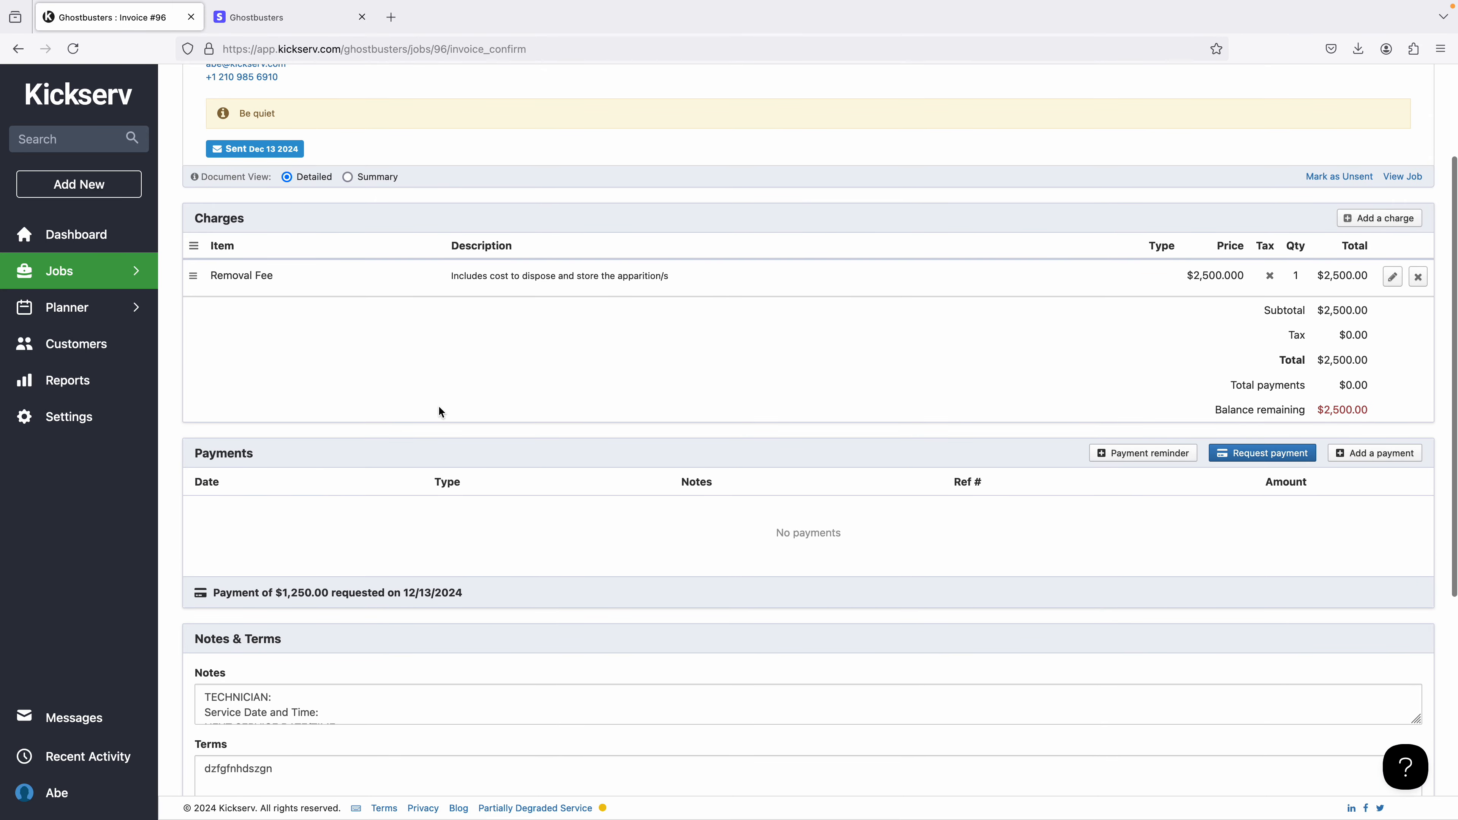
pyautogui.click(1383, 458)
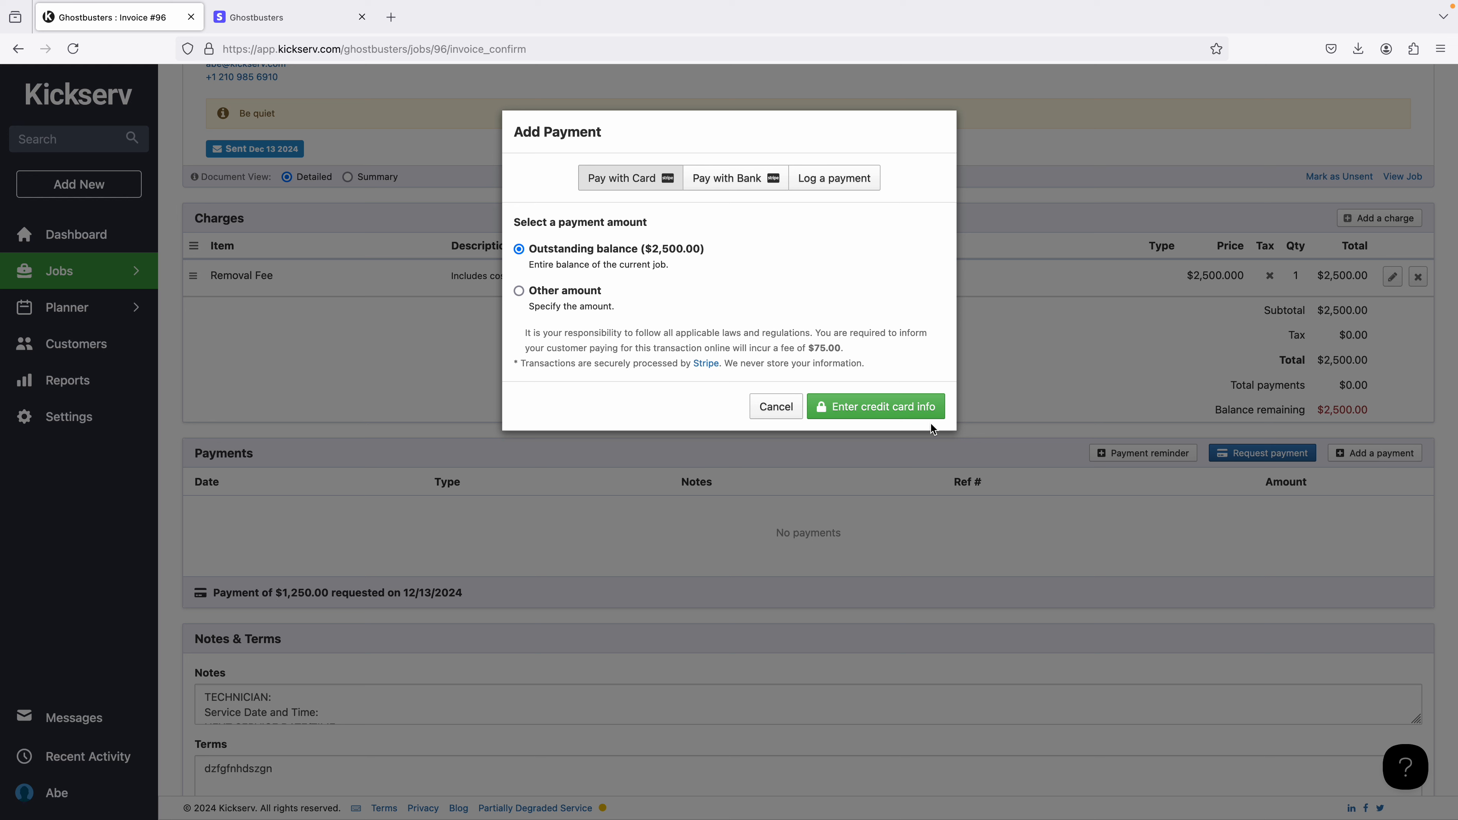
pyautogui.click(872, 411)
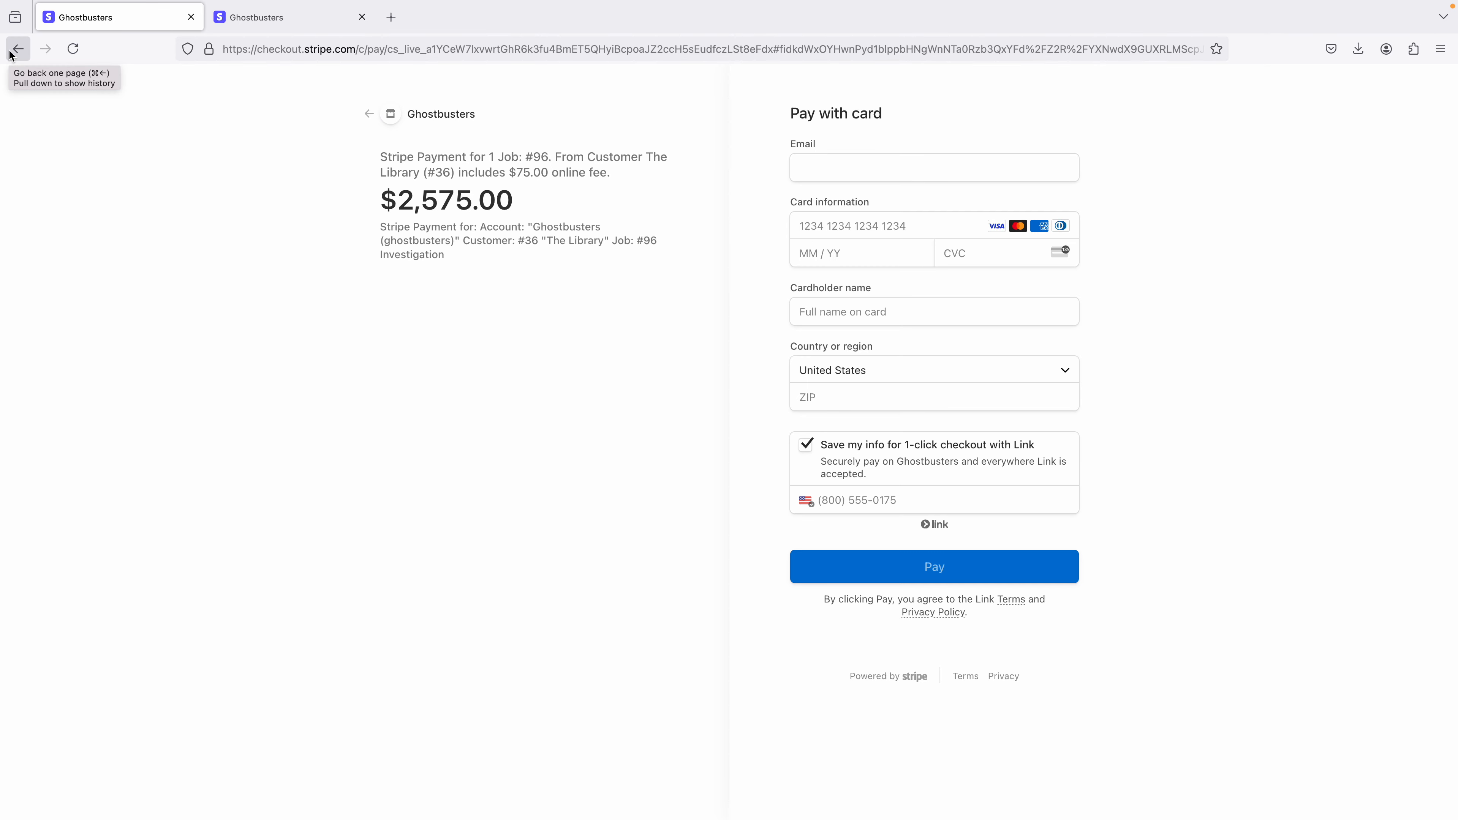
pyautogui.press('shift+super+5')
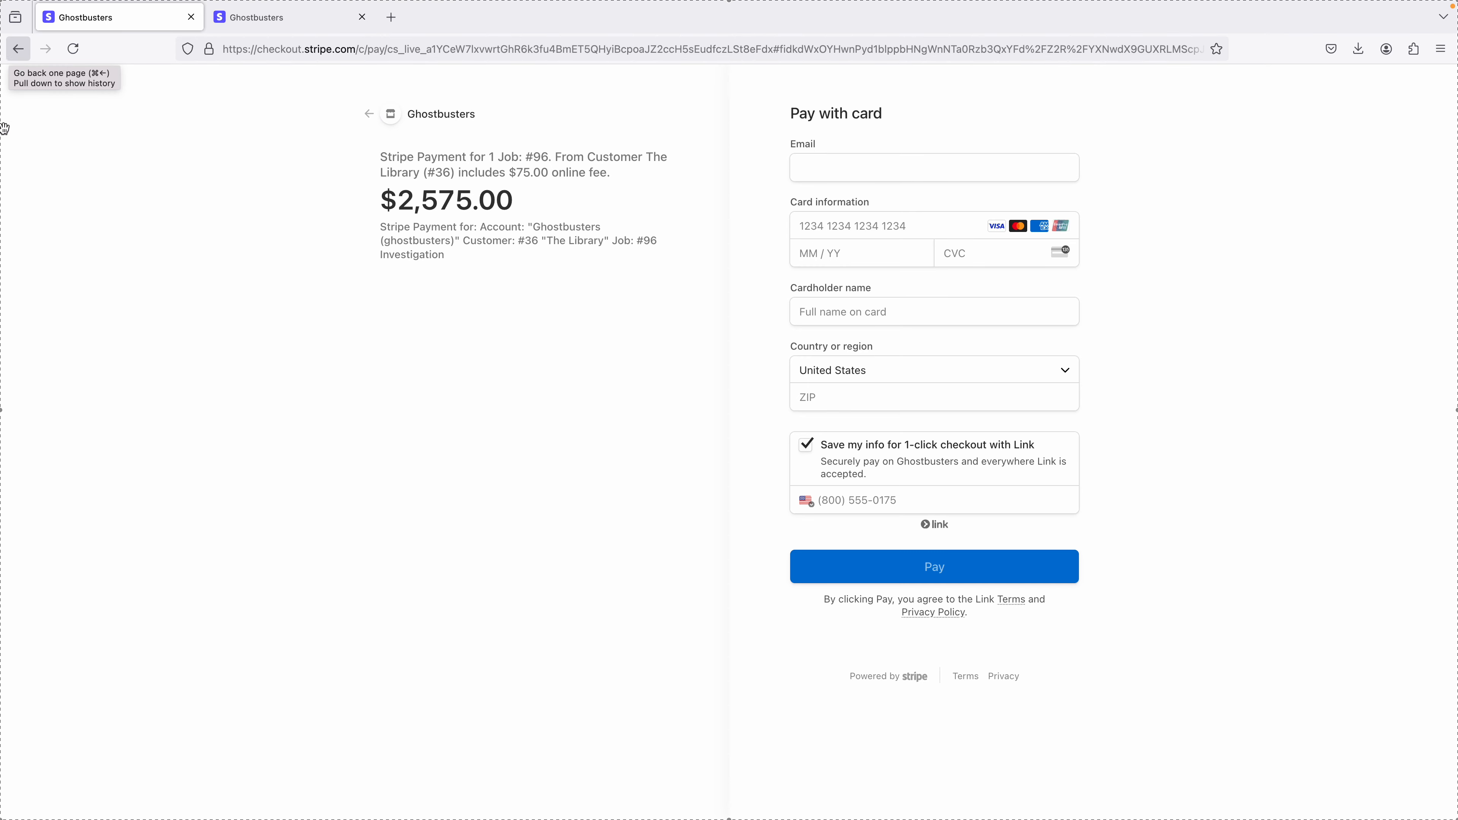